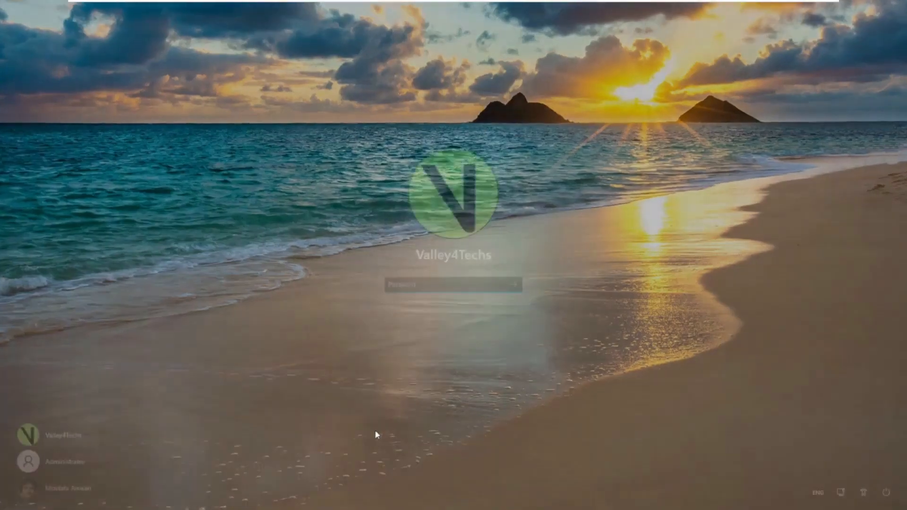
Step: Sign in with the Windows password and load the pasted ubackup.com AOMEI Backupper page in Edge
type("••")
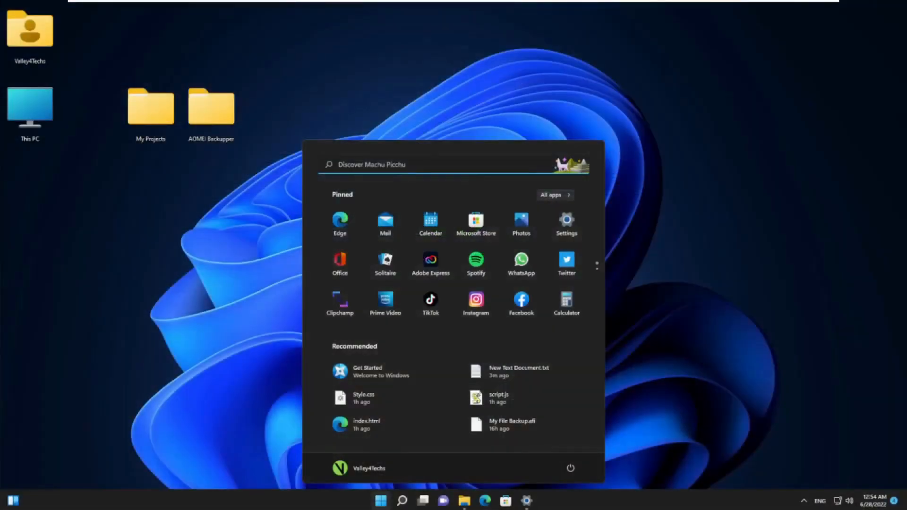
left_click(165, 310)
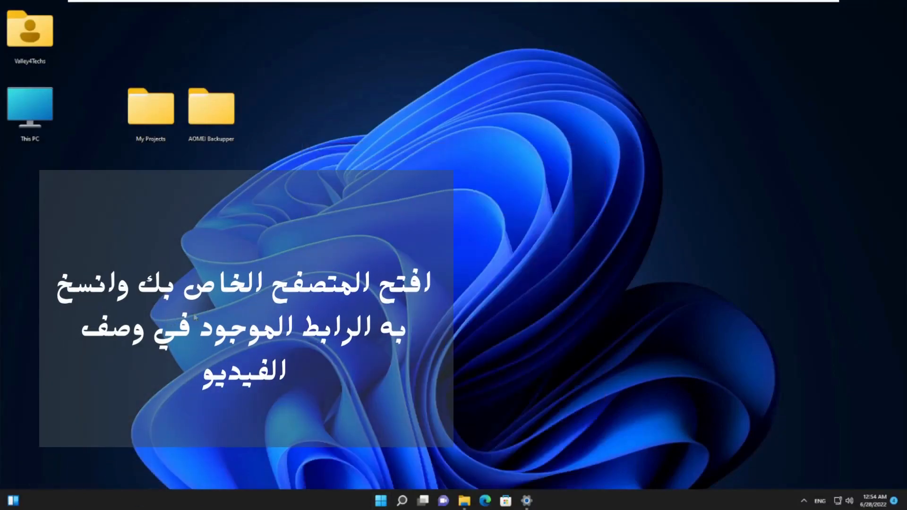
left_click(486, 500)
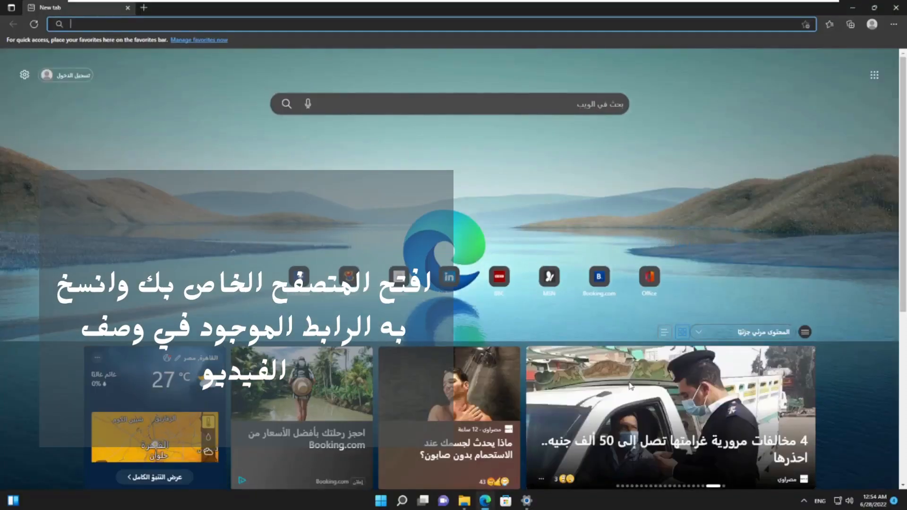
key("ctrl+v")
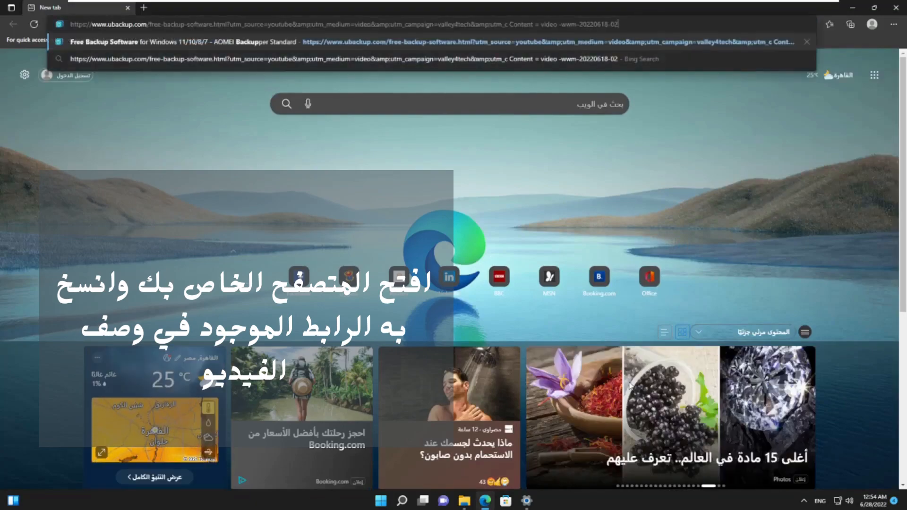
key("Return")
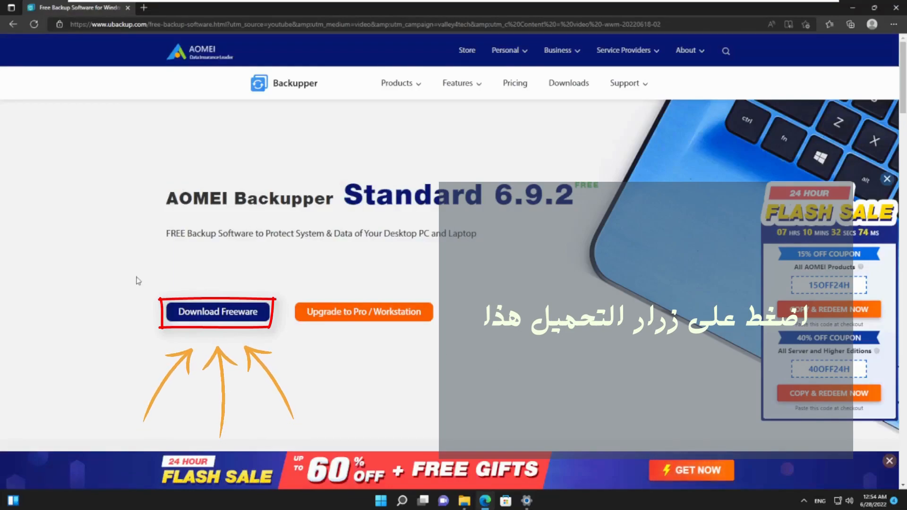
Step: Download the 122 MB AOMEIBackupperStd installer using the Download Freeware buttons
left_click(225, 322)
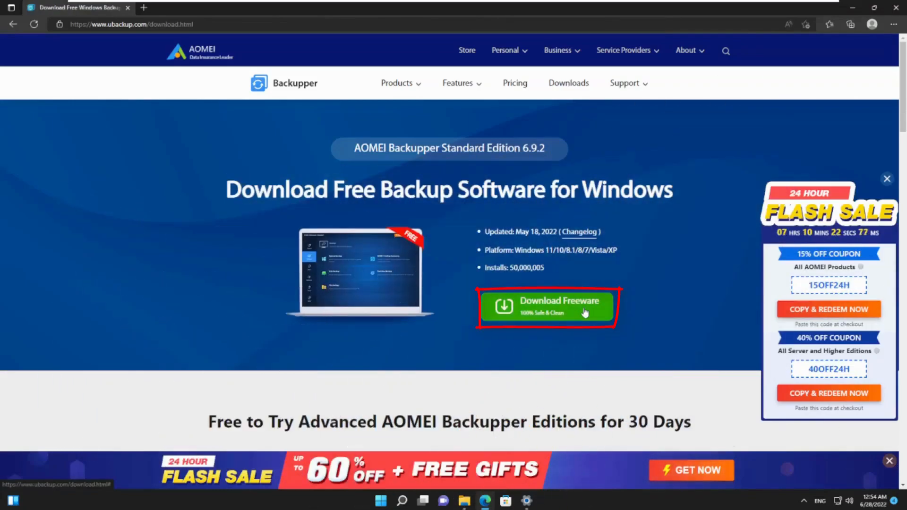
left_click(585, 313)
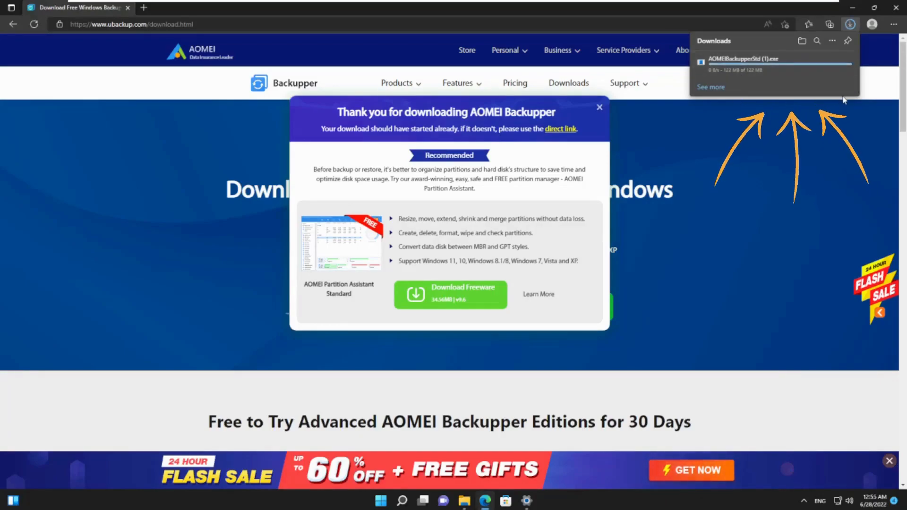
mouse_move(822, 68)
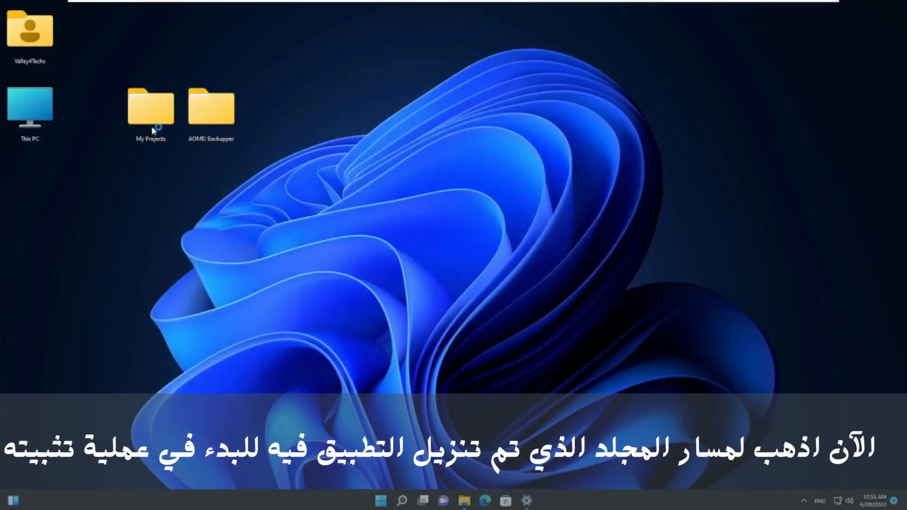
Step: Run AOMEIBackupperStd.exe from the AOMEI Backupper folder as administrator, approving the UAC prompt
double_click(216, 117)
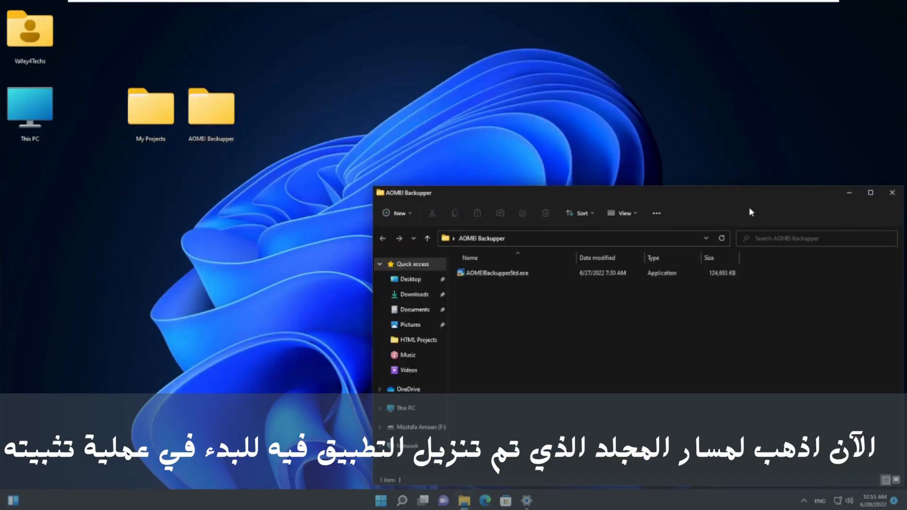
left_click_drag(750, 199, 619, 145)
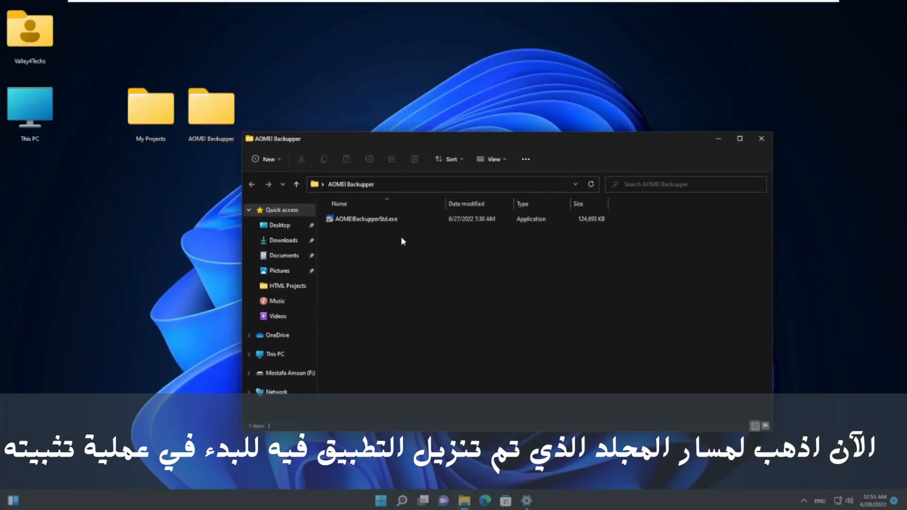
right_click(375, 221)
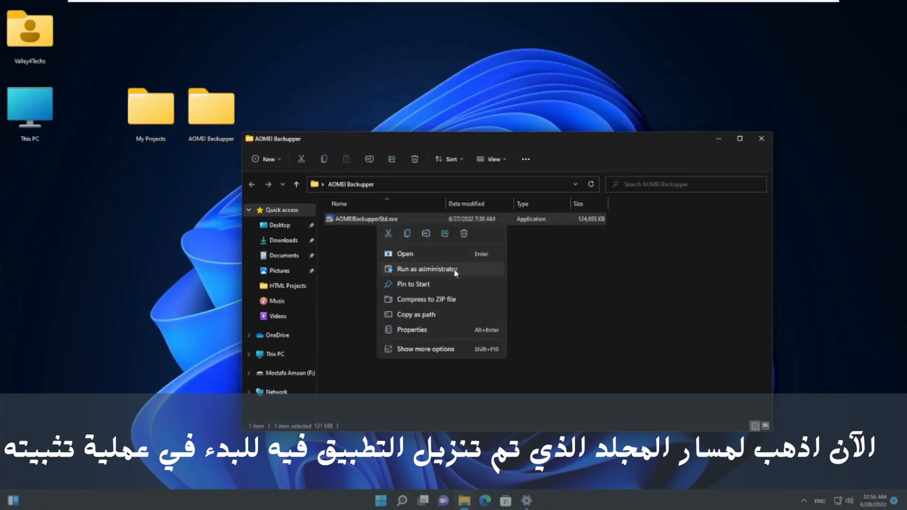
left_click(471, 273)
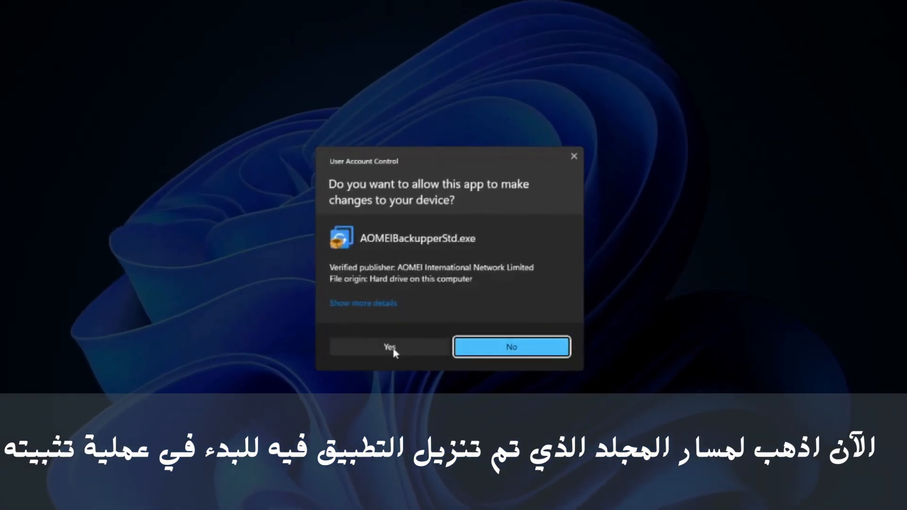
left_click(418, 351)
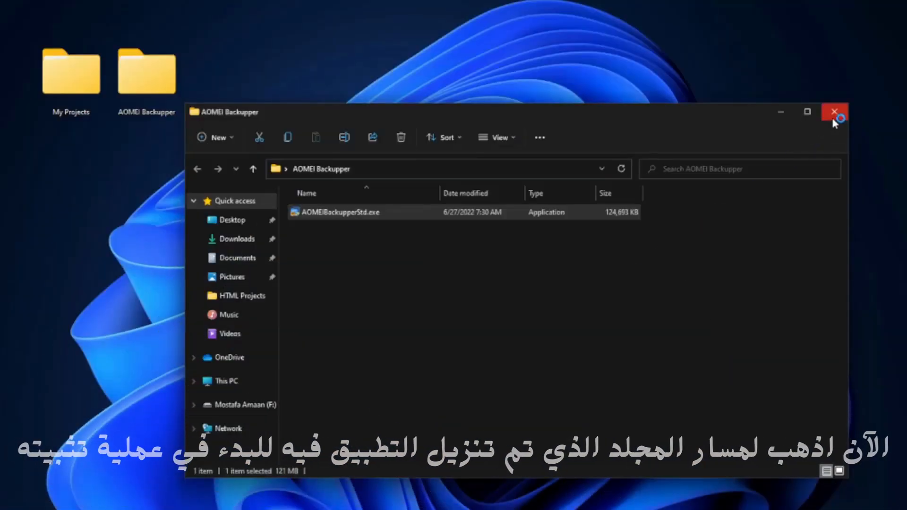
left_click(833, 117)
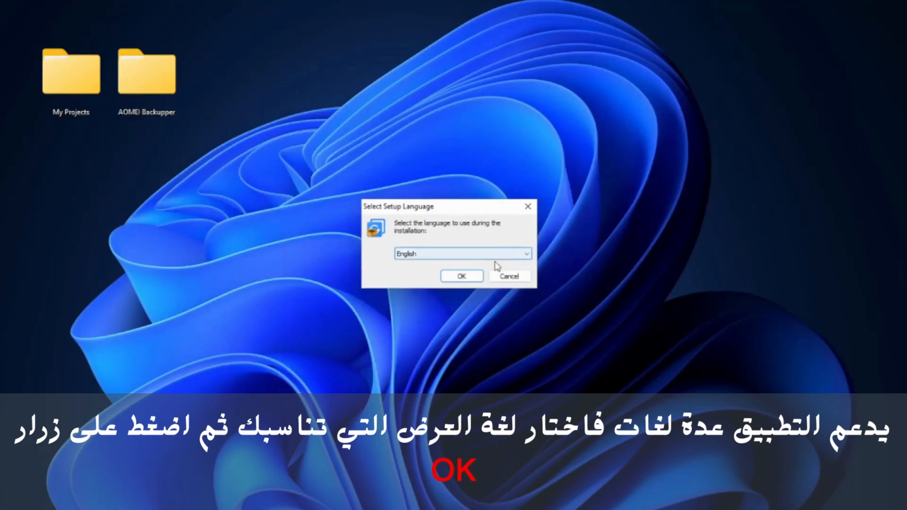
Step: Install AOMEI Backupper Standard with English as setup language, skipping the Pro trial offer
left_click(515, 254)
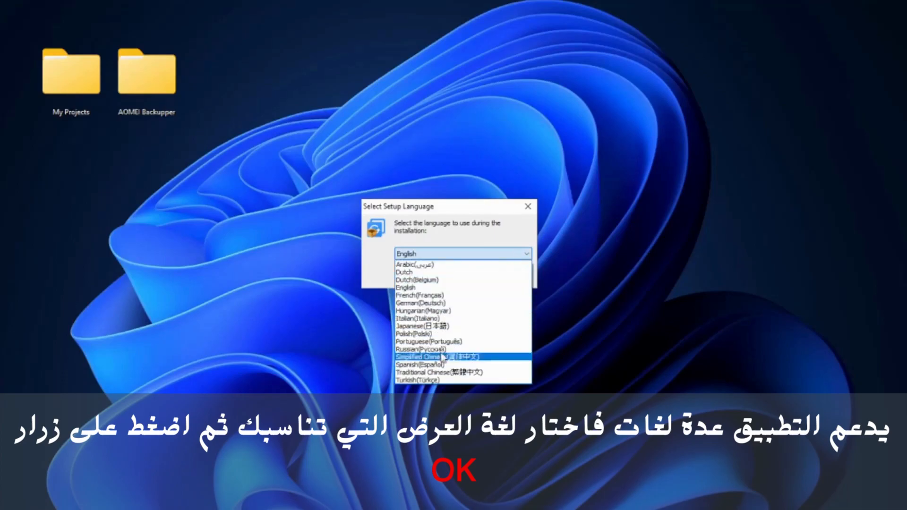
left_click(518, 239)
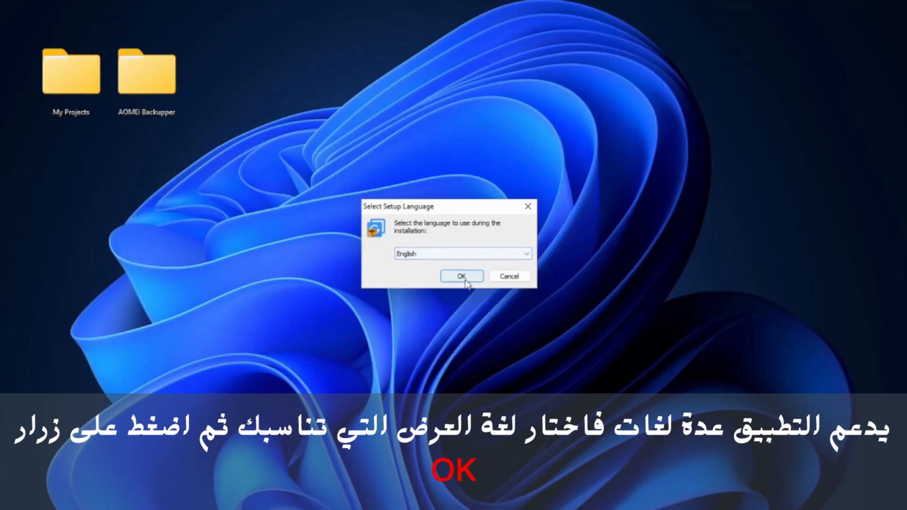
left_click(461, 278)
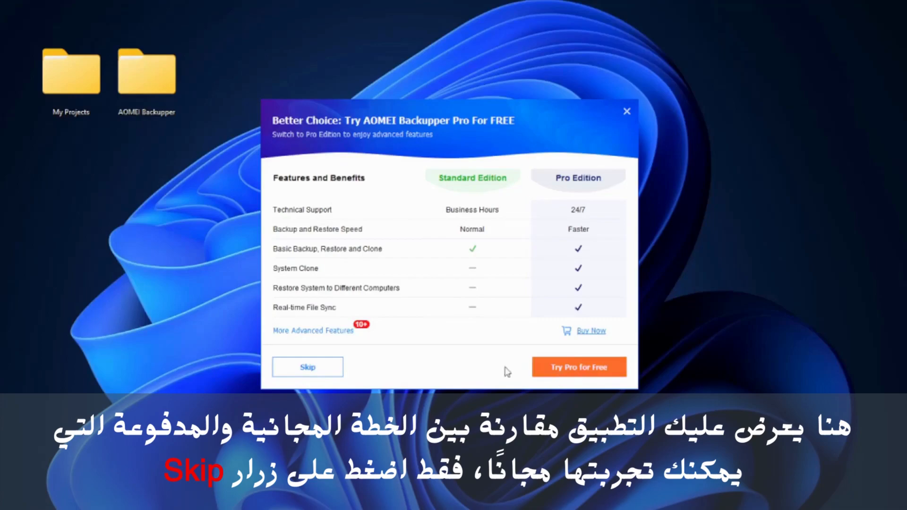
left_click(321, 369)
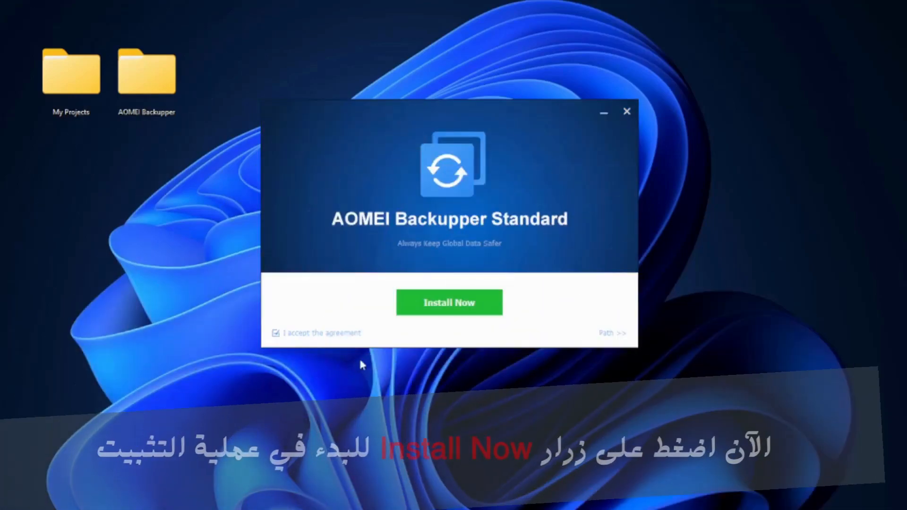
left_click(437, 303)
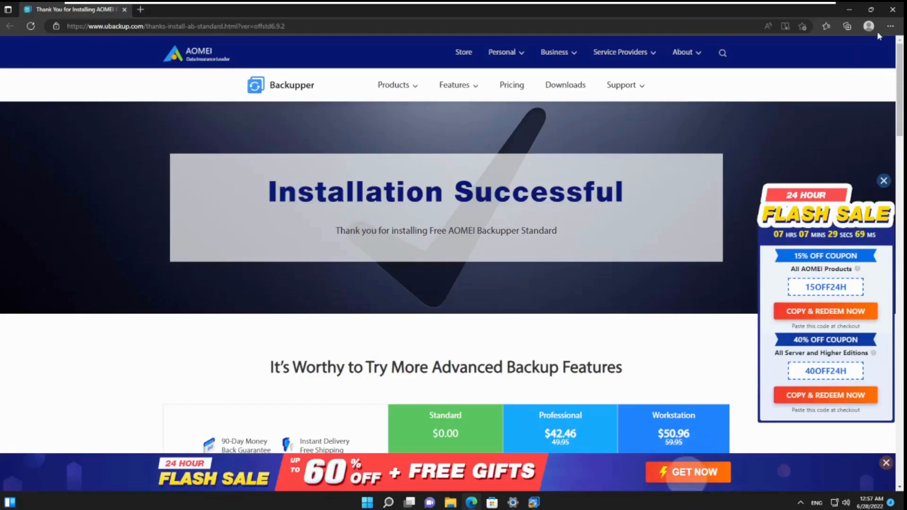
Step: Close the Installation Successful web page and launch AOMEI Backupper Standard with Enjoy Now
left_click(892, 14)
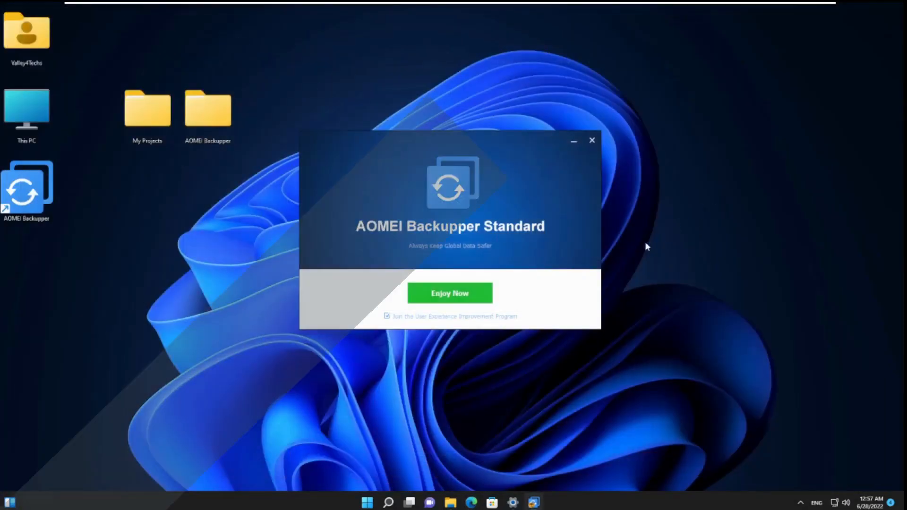
left_click(452, 294)
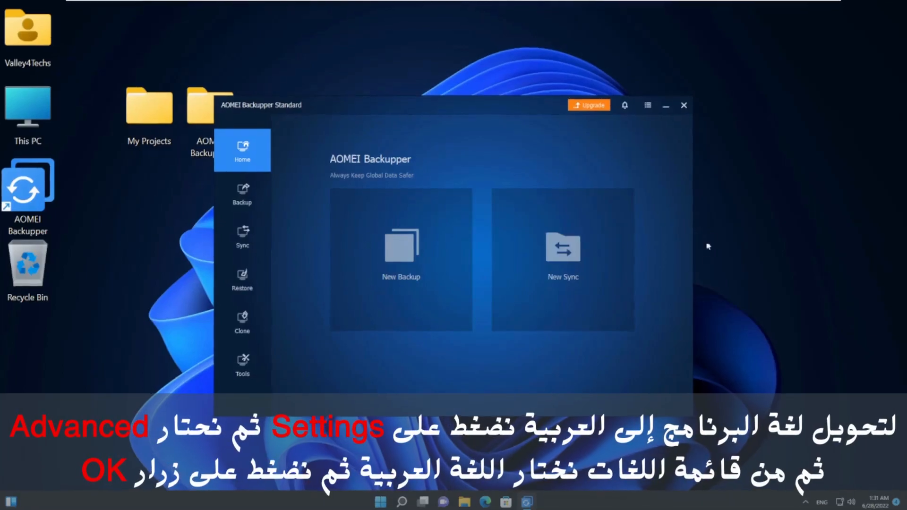
Step: Switch the interface language to Arabic in the advanced settings and restart the program
left_click(647, 105)
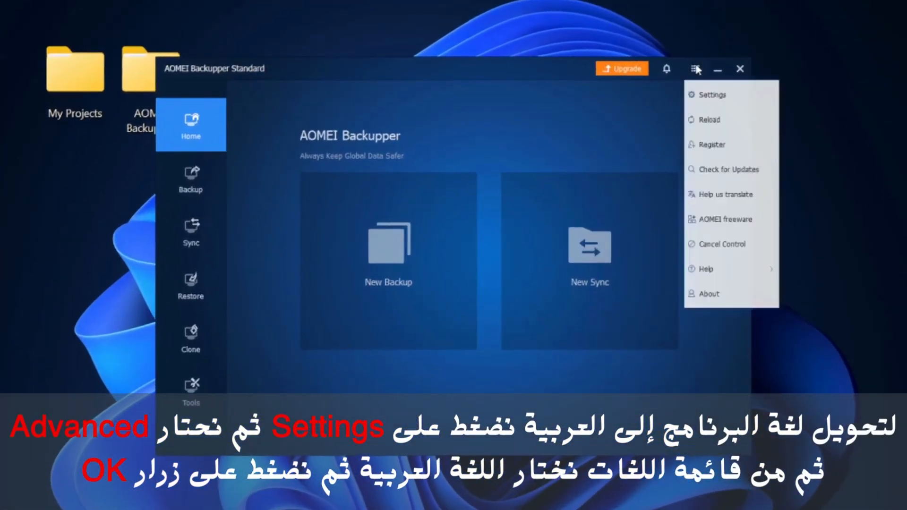
left_click(714, 104)
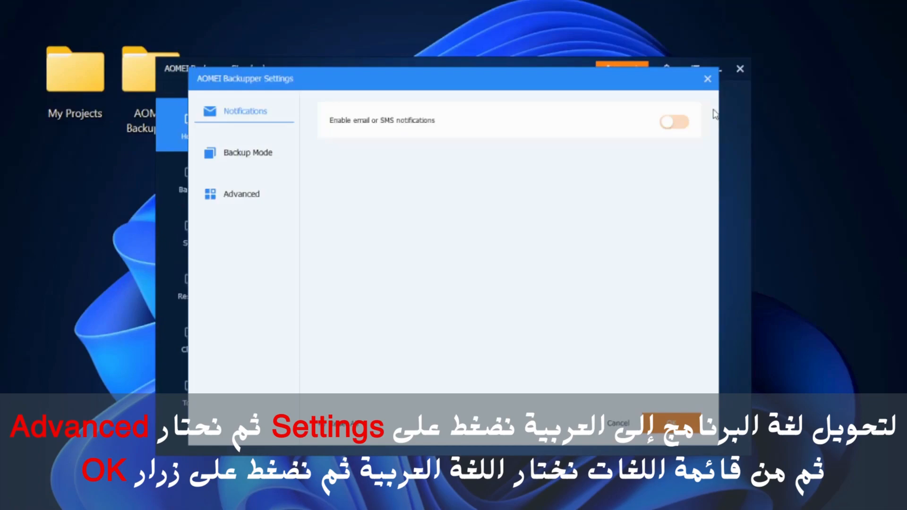
left_click(243, 203)
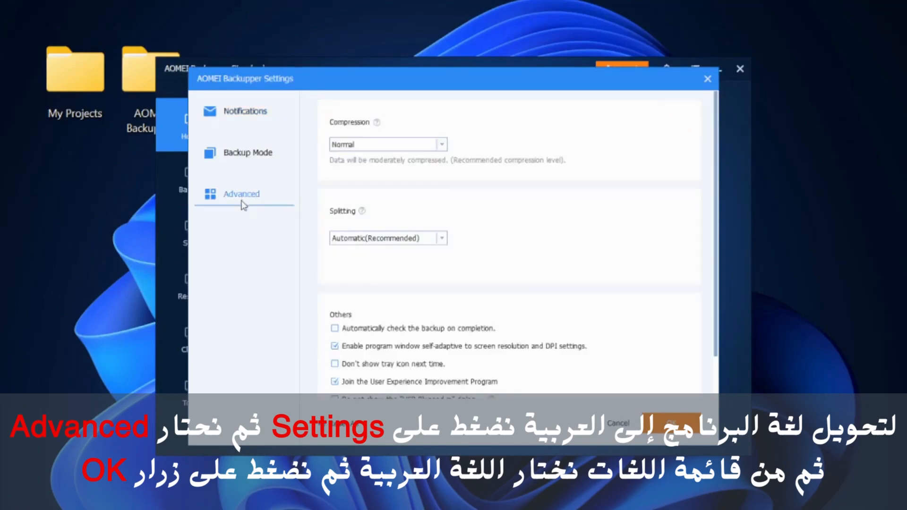
scroll(530, 342, "down", 1)
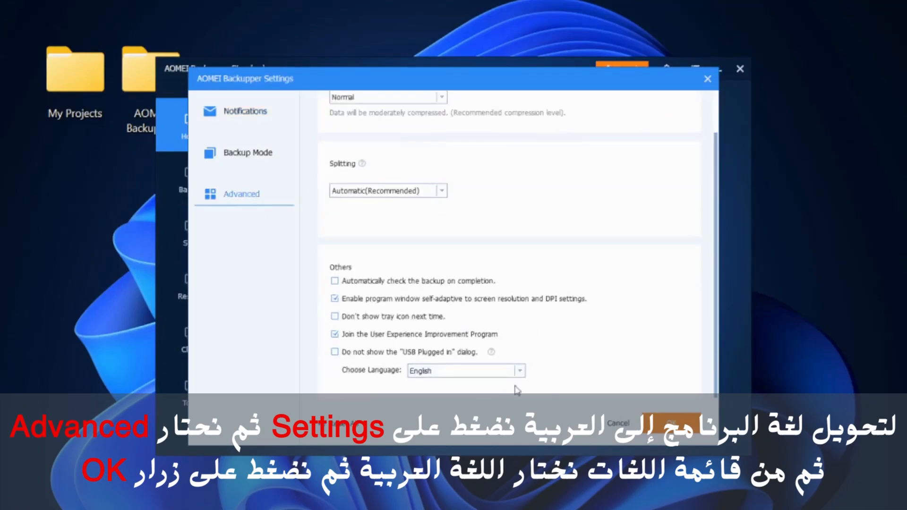
left_click(520, 371)
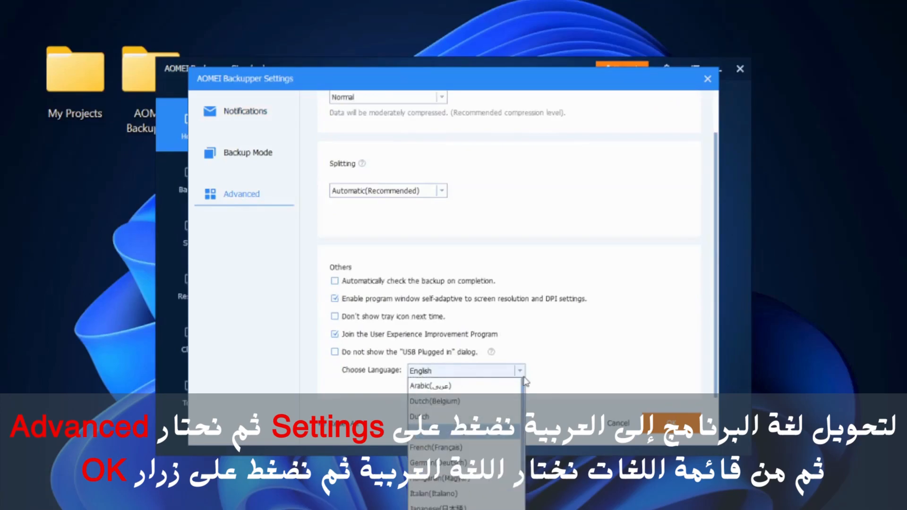
left_click(455, 388)
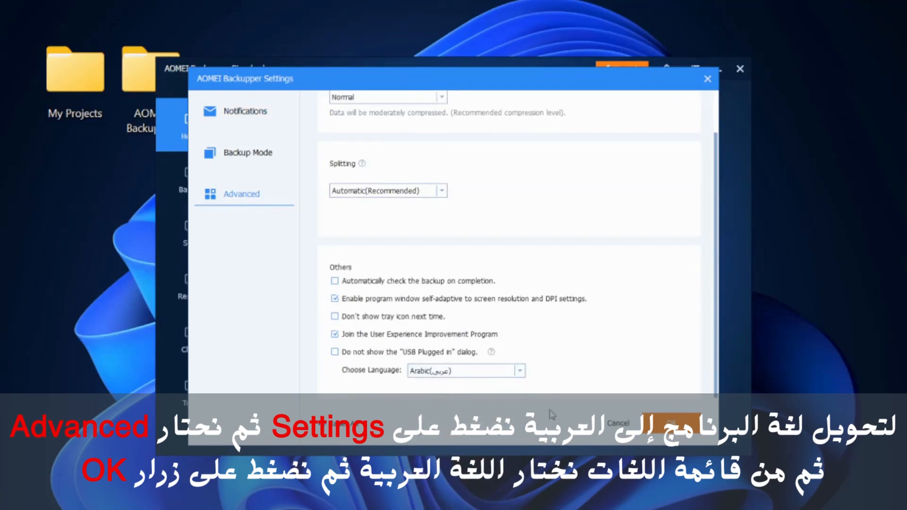
key("Return")
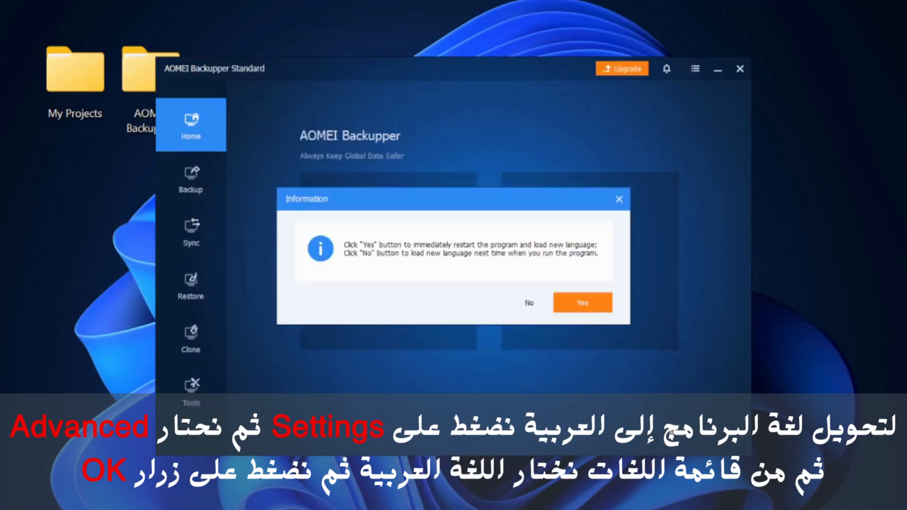
left_click(596, 311)
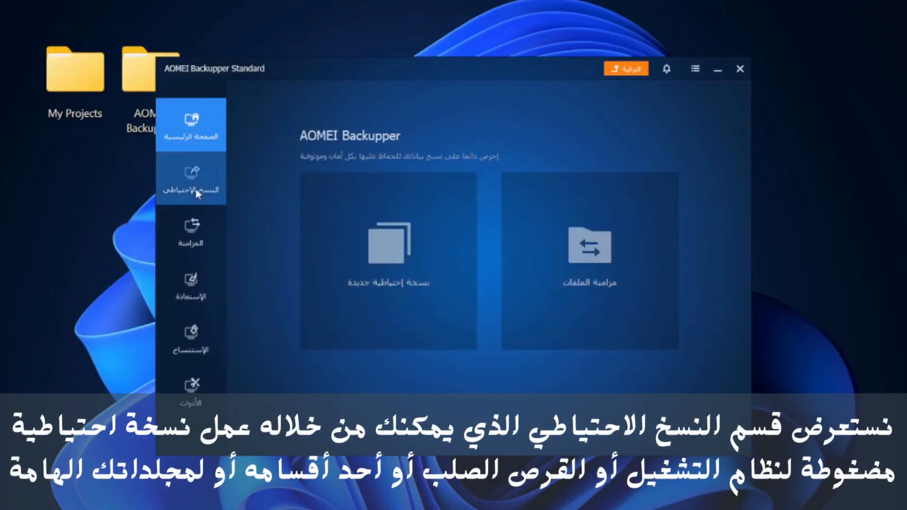
Step: Open the Backup section from the left sidebar to show the backup-type tiles
left_click(197, 193)
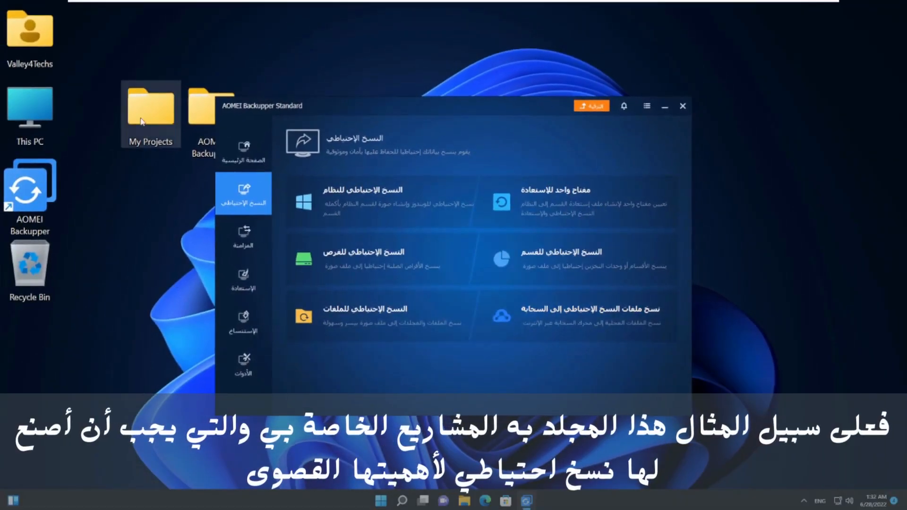
left_click(142, 124)
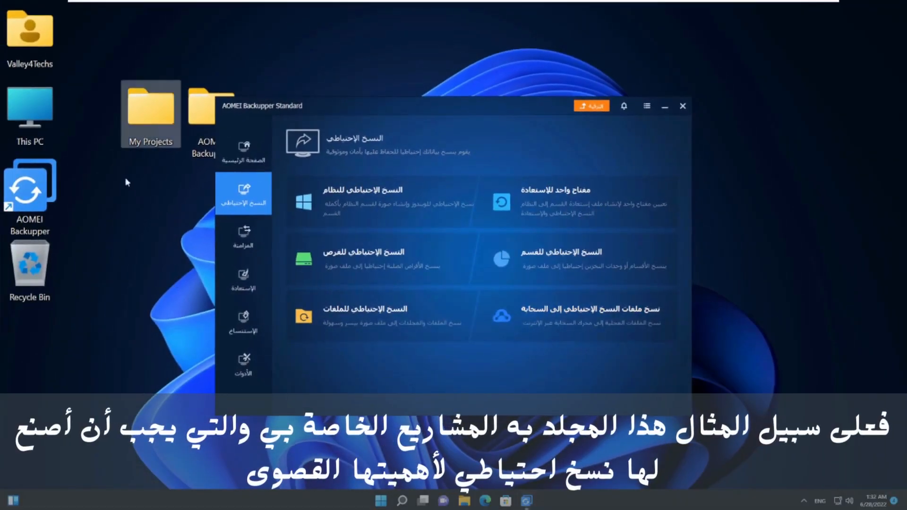
double_click(147, 125)
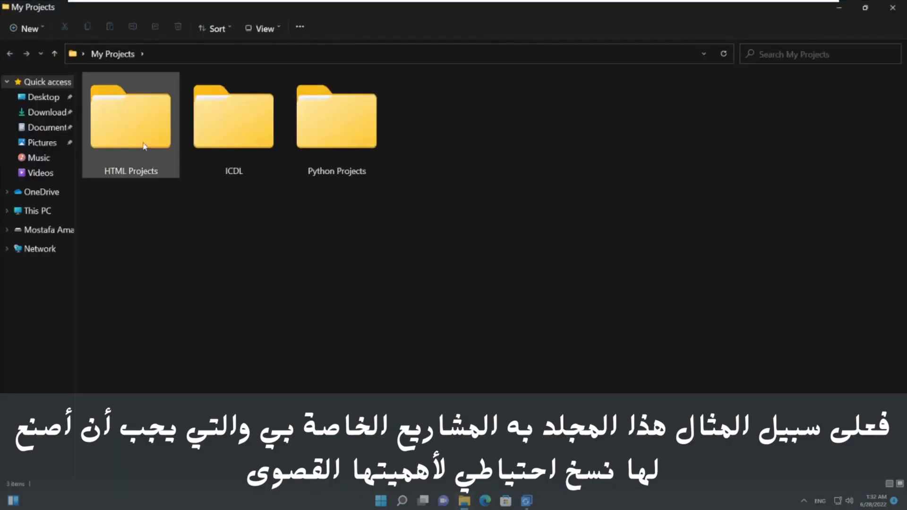
left_click(147, 147)
left_click(219, 149)
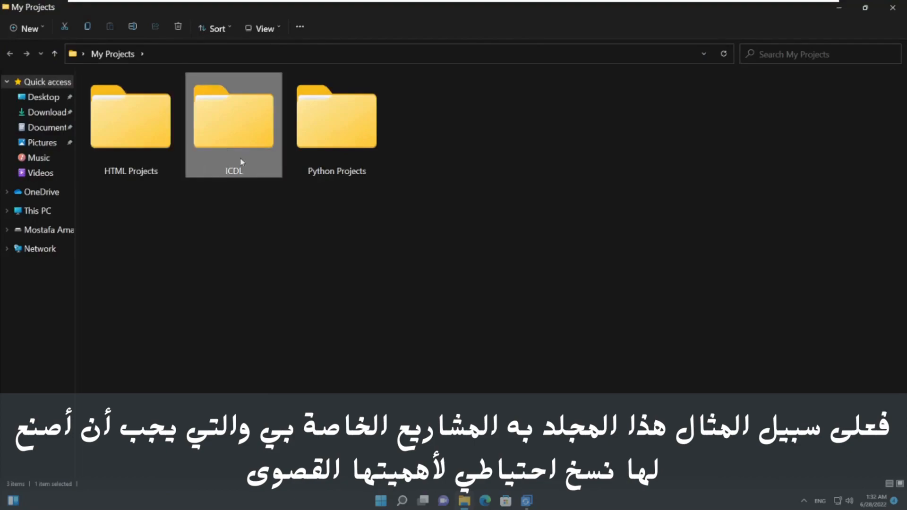
left_click(334, 154)
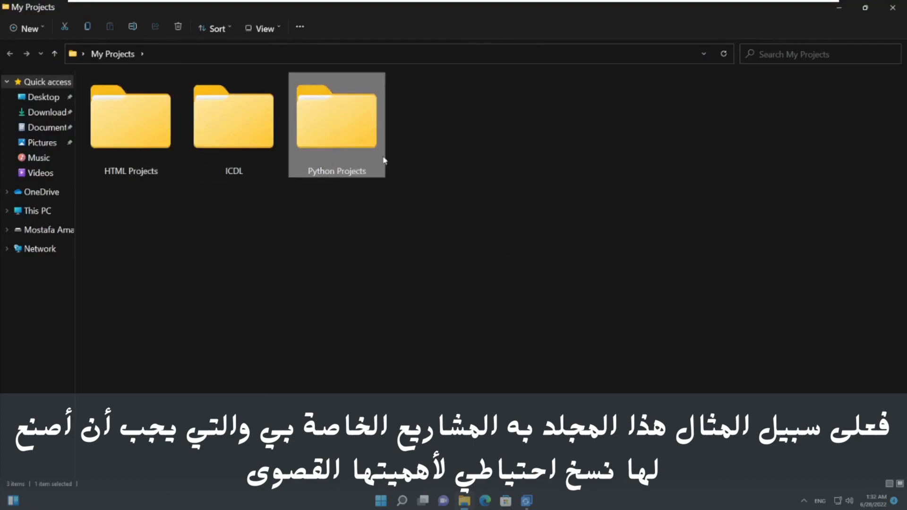
double_click(352, 137)
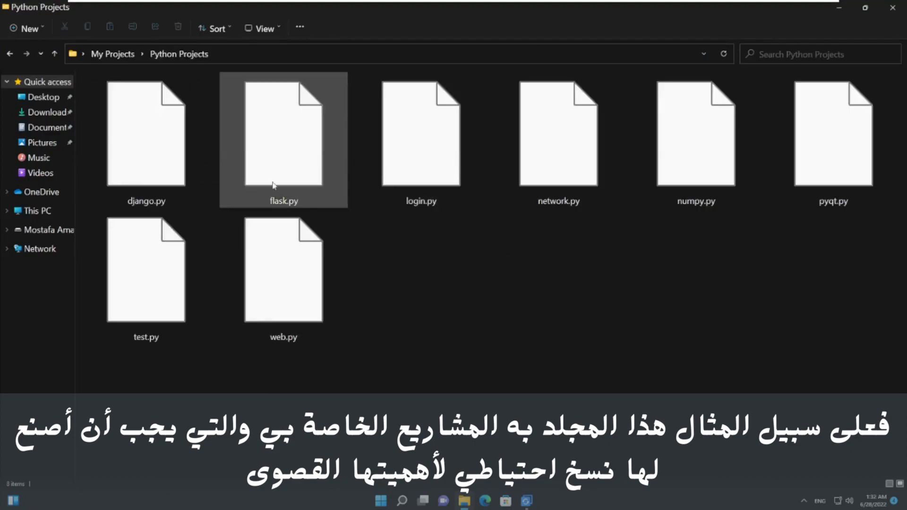
left_click(890, 8)
left_click(165, 128)
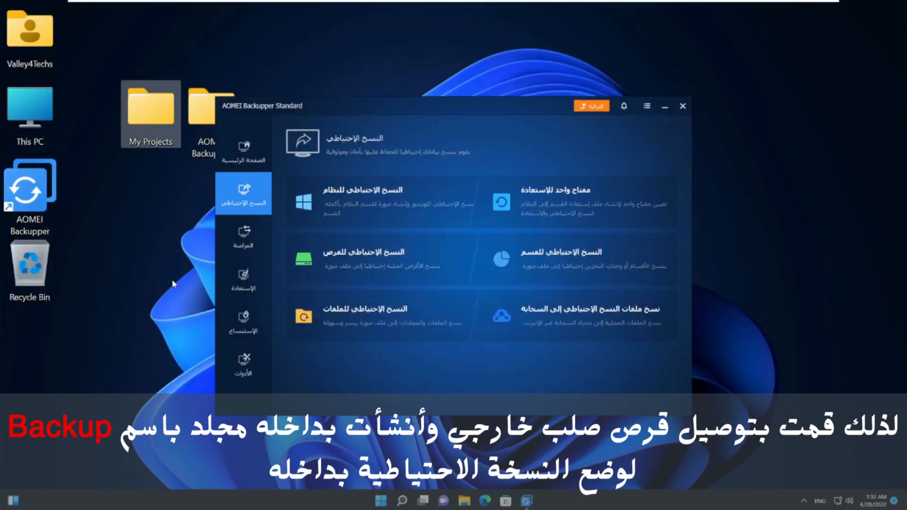
Step: Confirm in File Explorer that F:\Backup is empty, then start a new File Backup
double_click(36, 119)
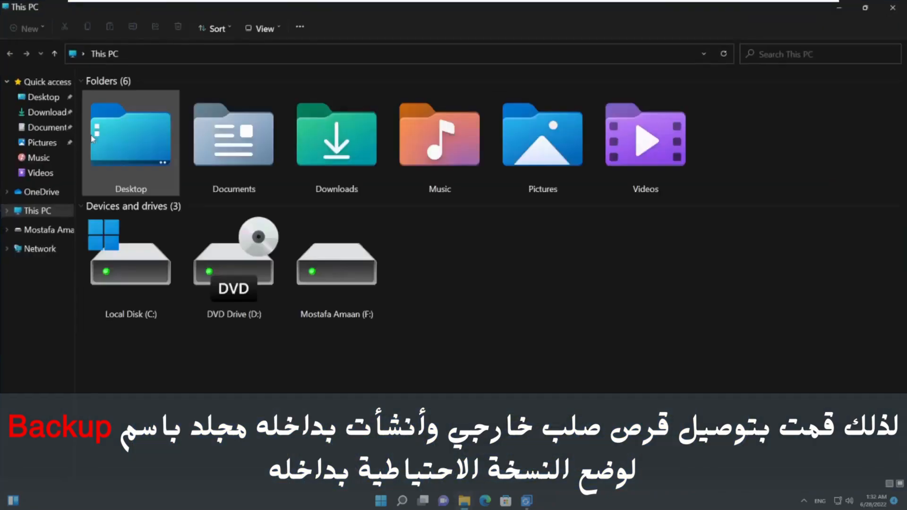
left_click(341, 309)
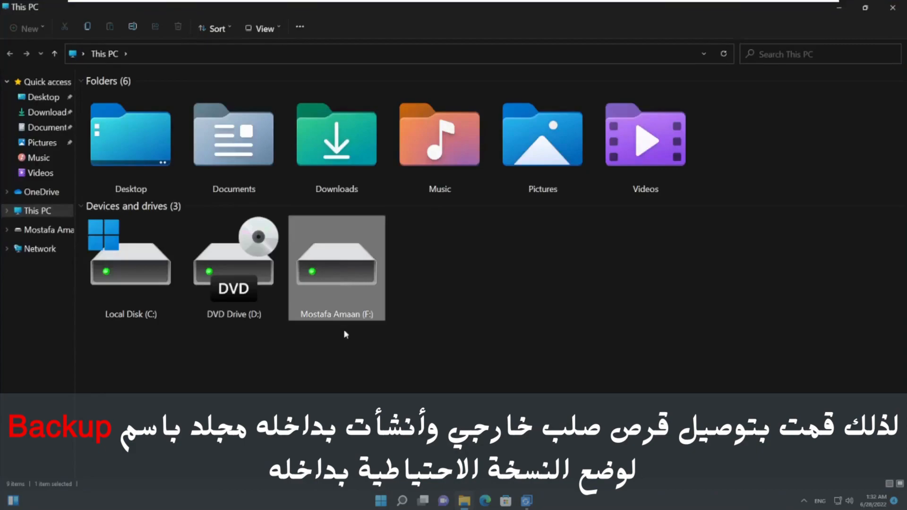
double_click(339, 277)
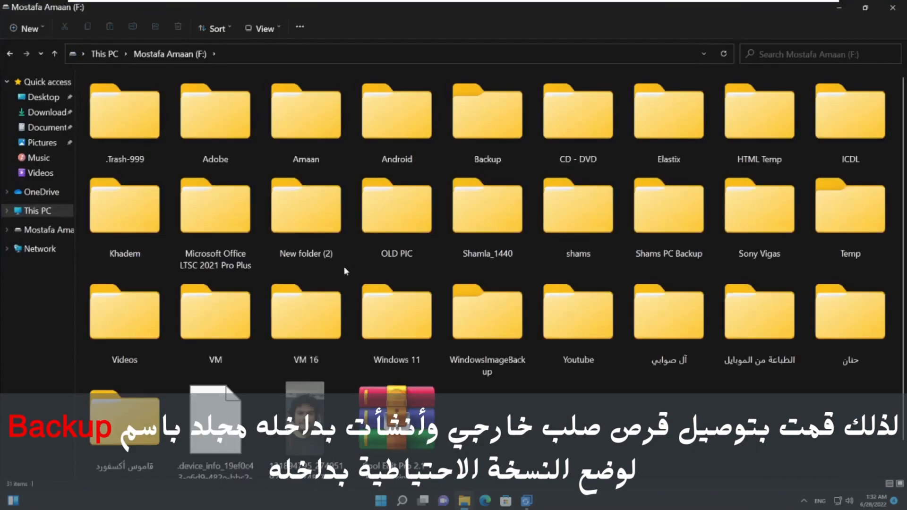
left_click(491, 125)
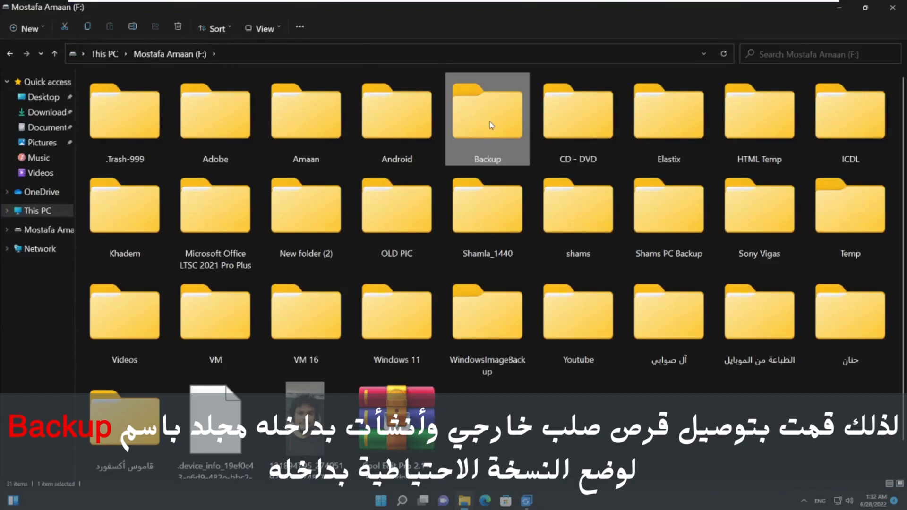
double_click(491, 125)
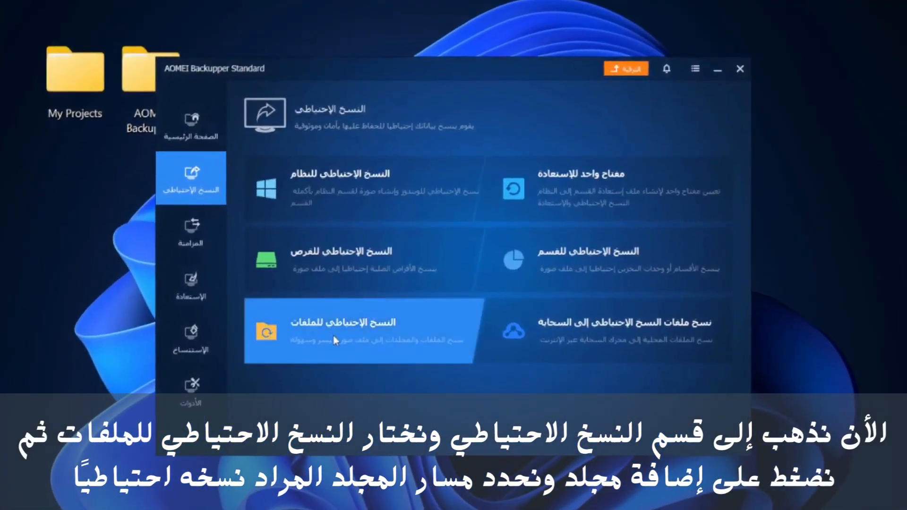
left_click(335, 341)
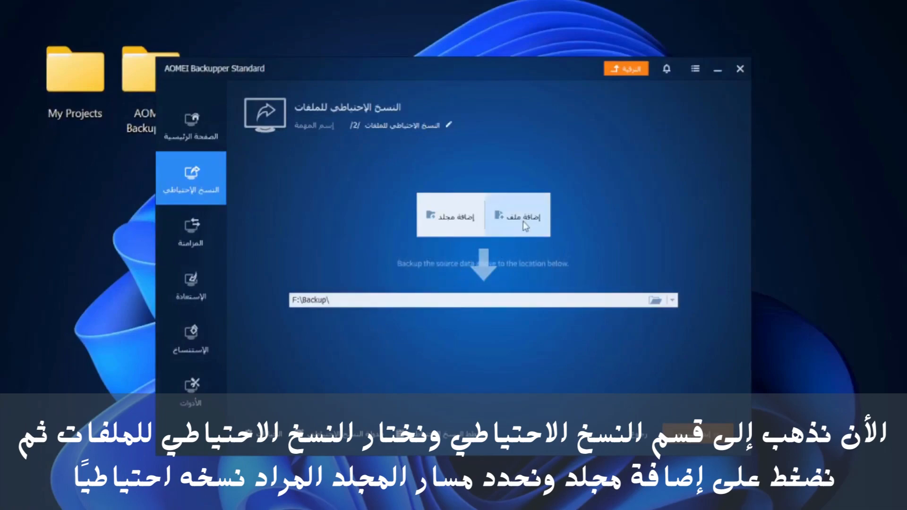
Step: Add the Desktop's My Projects folder as the file backup source via Add Folder
left_click(453, 229)
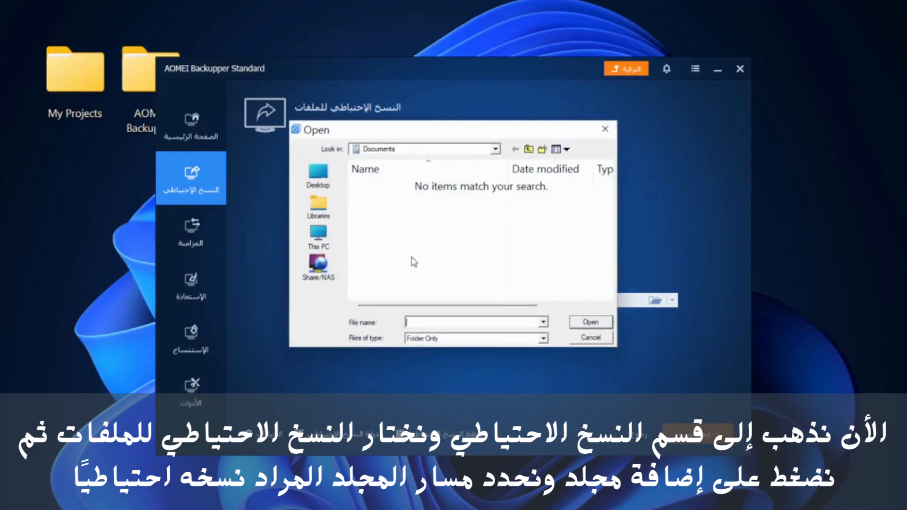
left_click(318, 181)
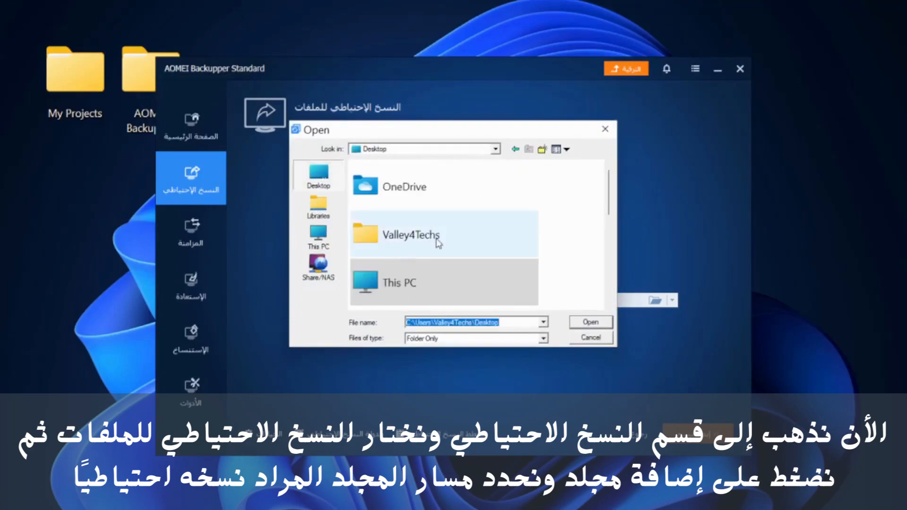
scroll(435, 243, "down", 3)
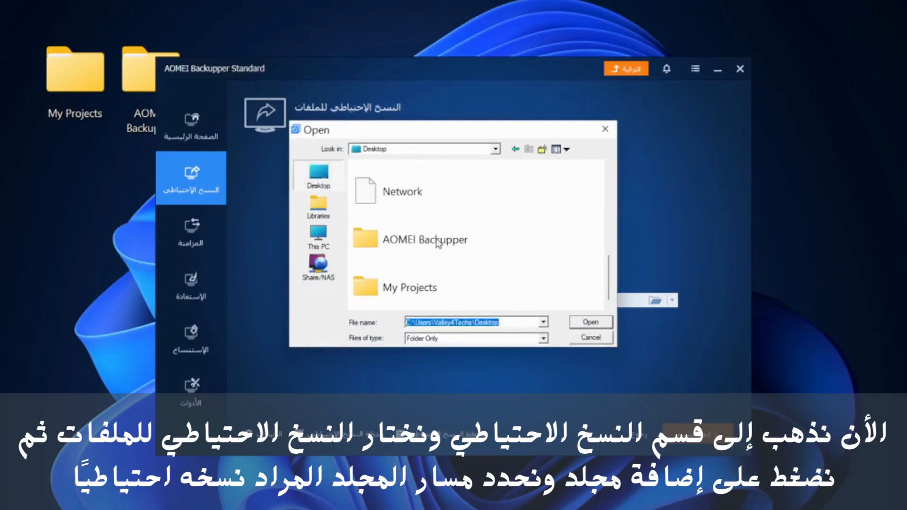
left_click(408, 291)
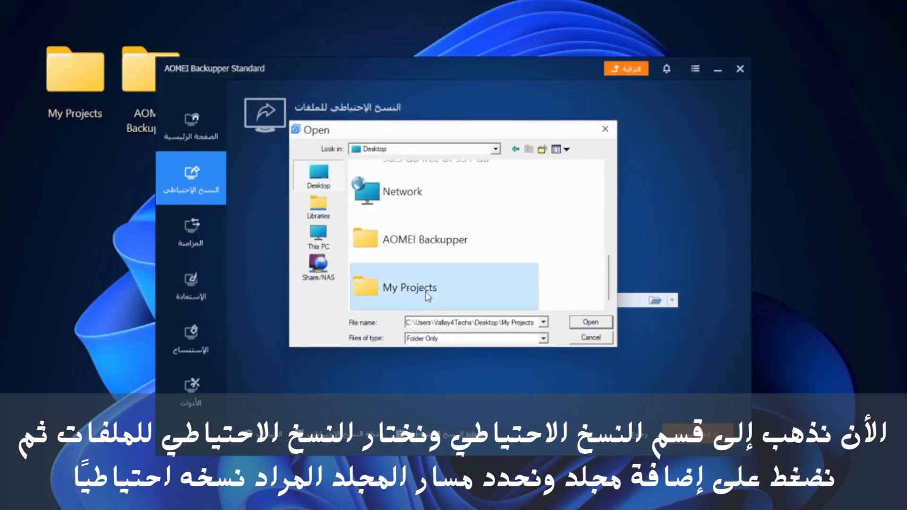
left_click(588, 325)
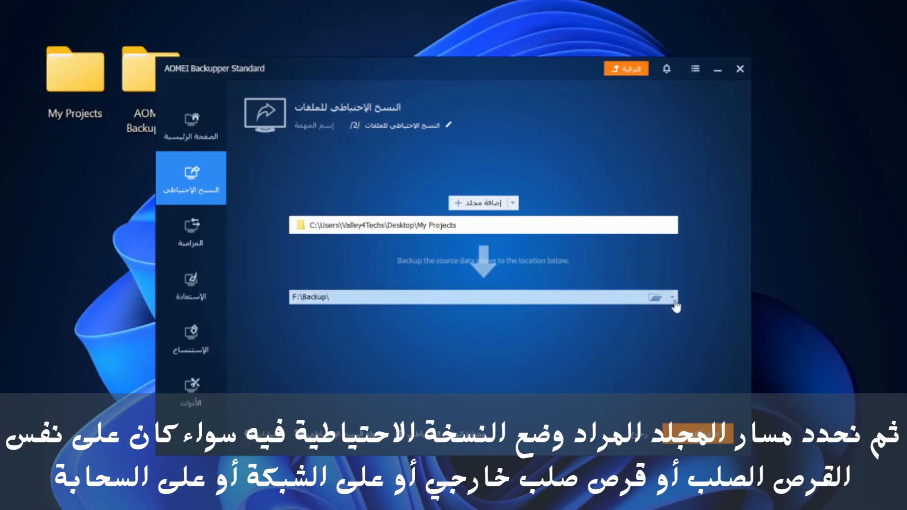
Step: Set the backup destination to the local path F:\Backup
left_click(672, 297)
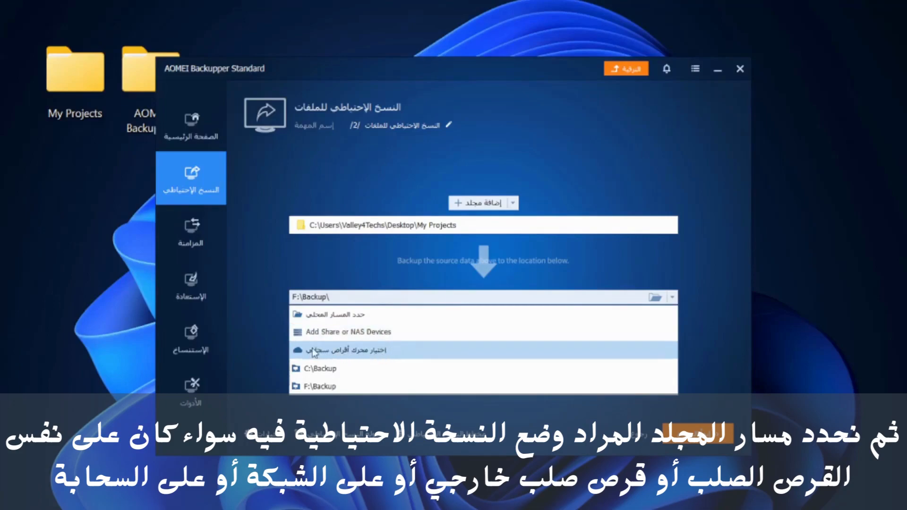
left_click(357, 320)
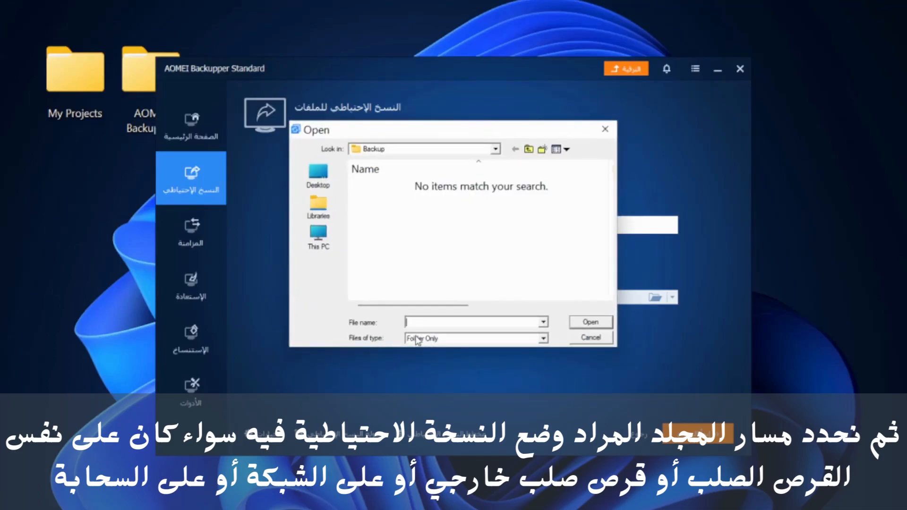
left_click(319, 238)
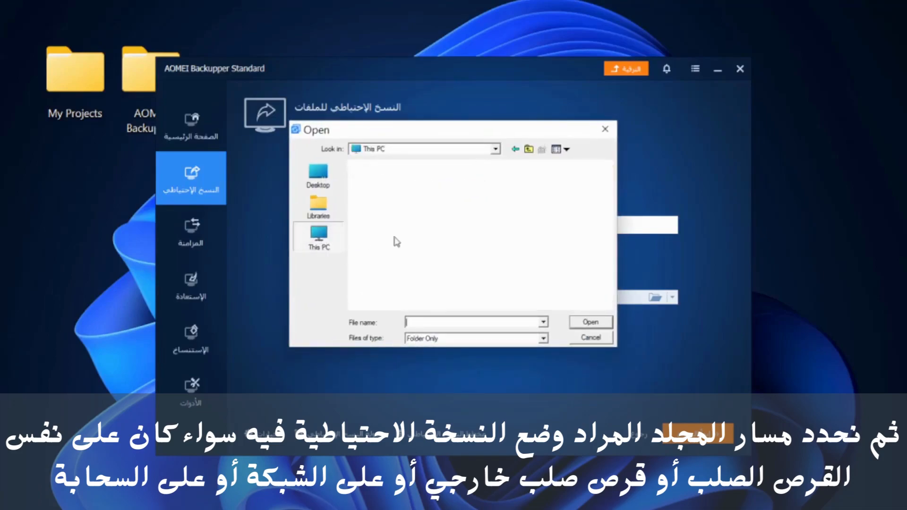
scroll(448, 238, "down", 5)
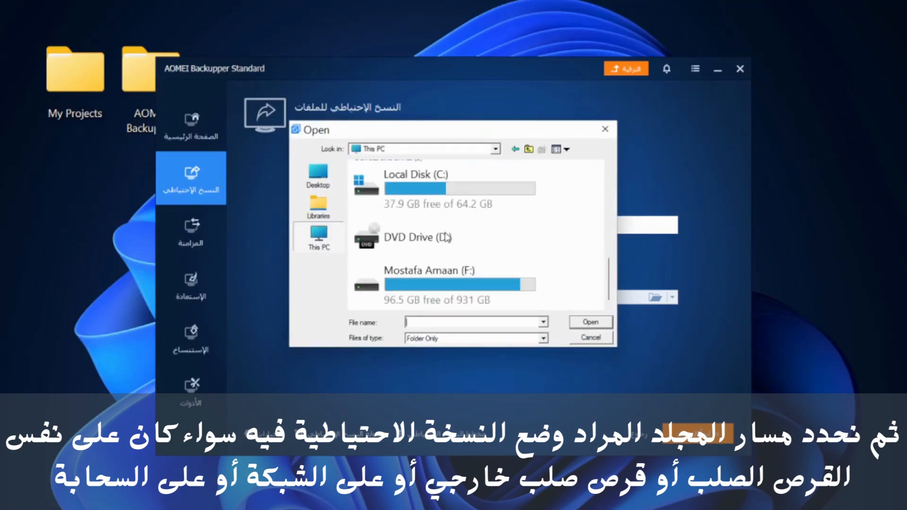
double_click(455, 274)
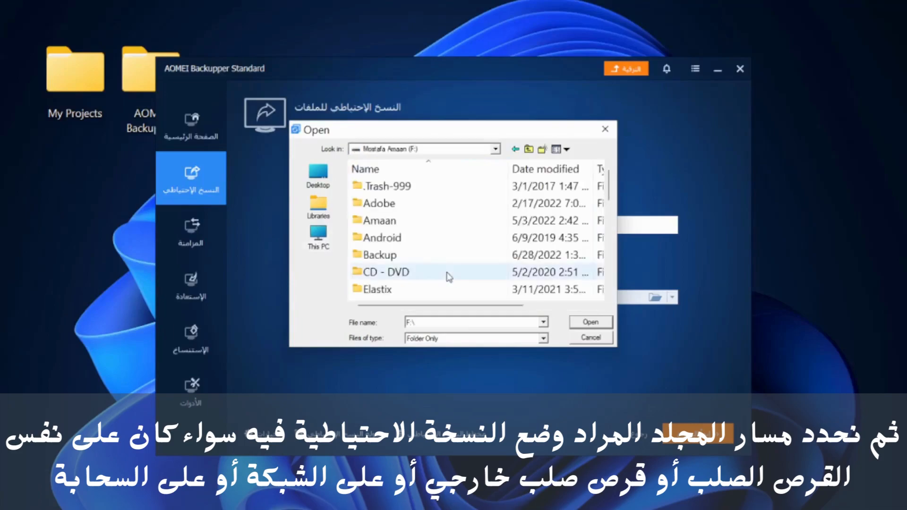
double_click(390, 256)
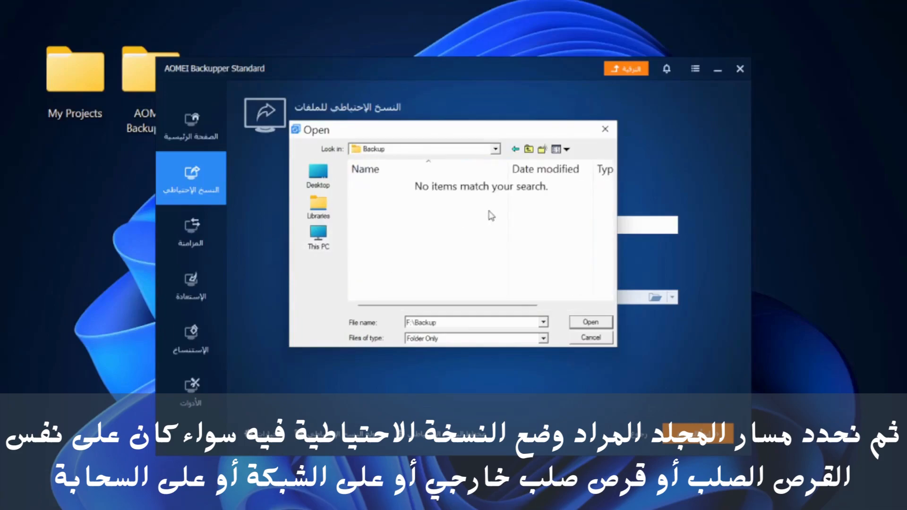
left_click(596, 323)
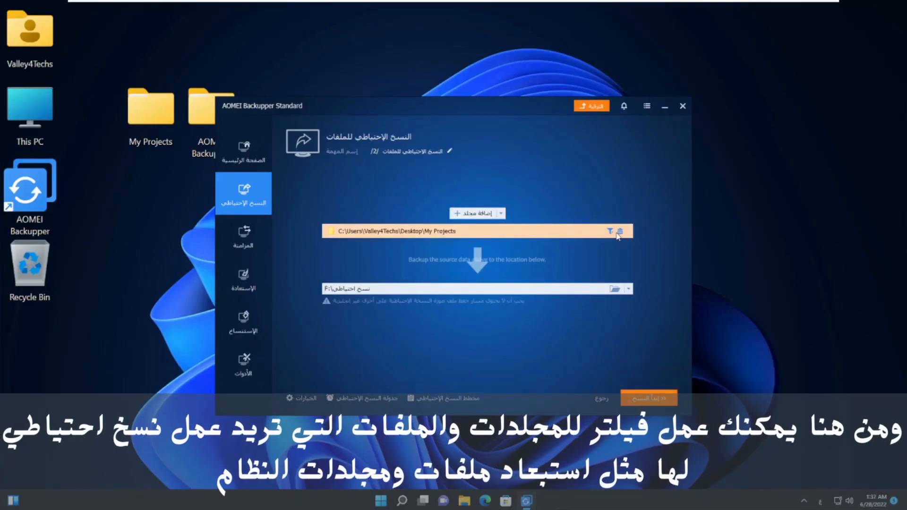
left_click(610, 231)
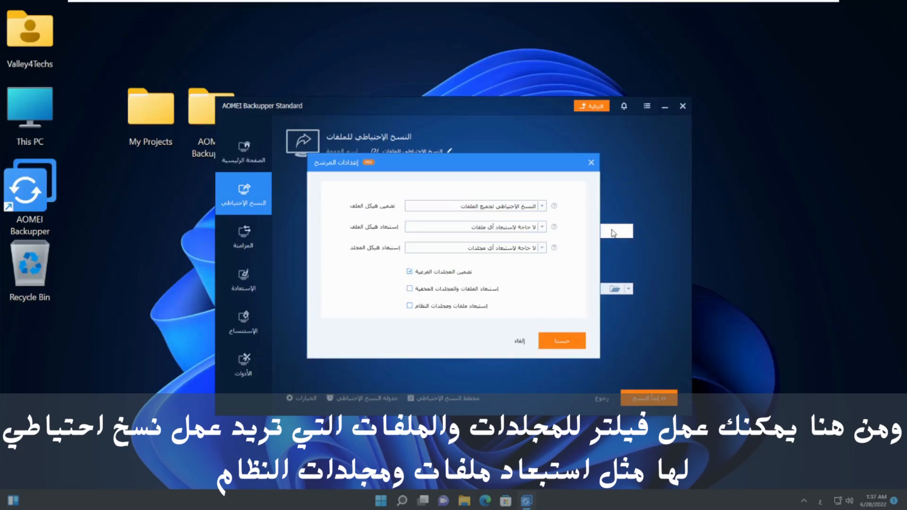
left_click(591, 163)
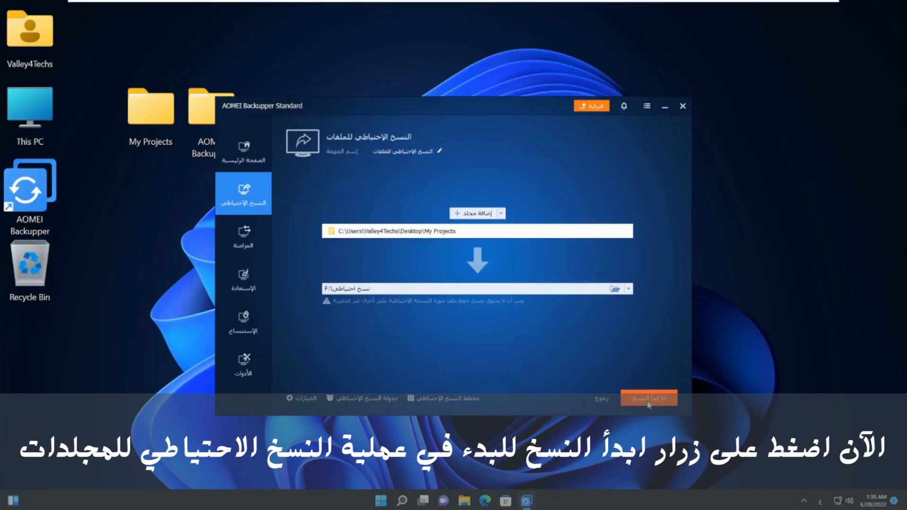
Step: Start the My Projects backup to F:\Backup and let it run to the green success screen
left_click(649, 401)
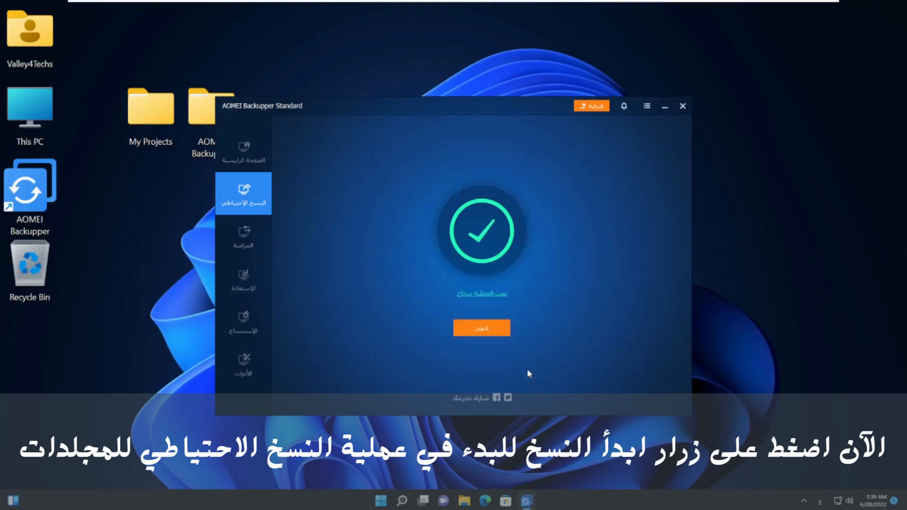
Step: Close the backup-complete screen and open the file backup task's options menu
left_click(489, 332)
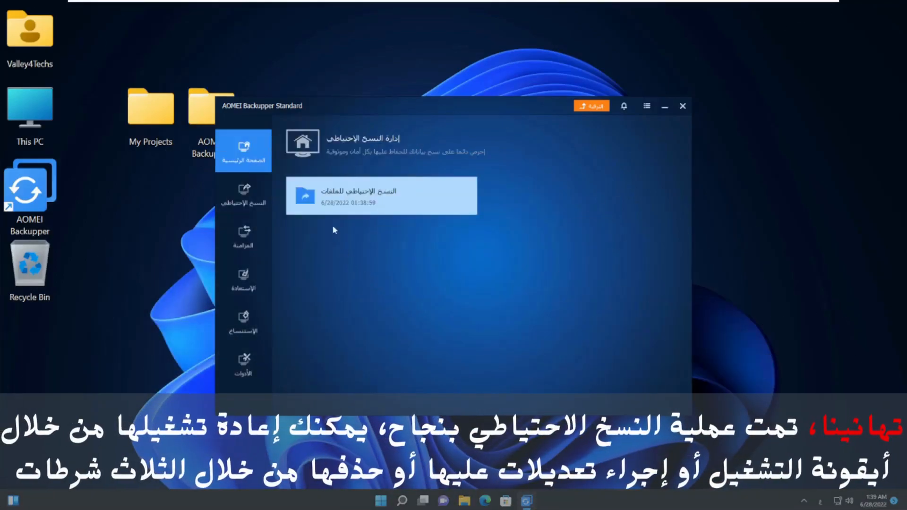
mouse_move(323, 212)
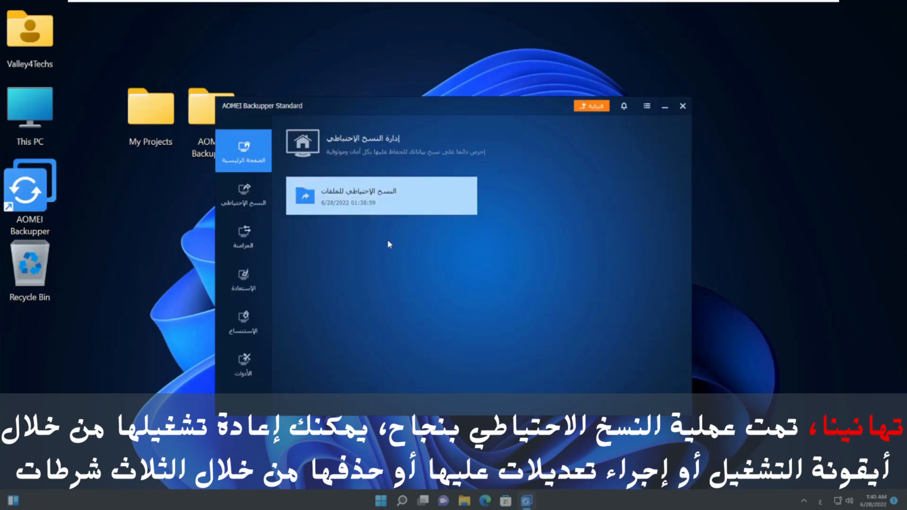
mouse_move(449, 201)
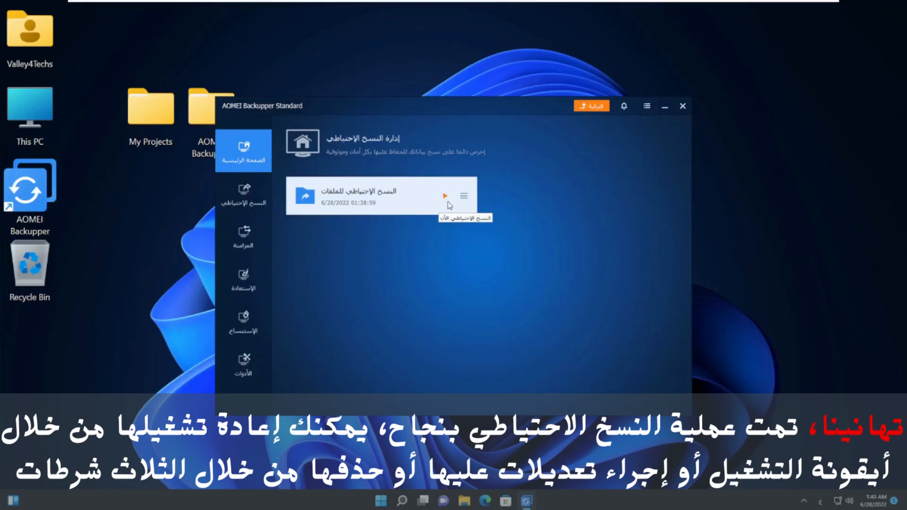
left_click(464, 195)
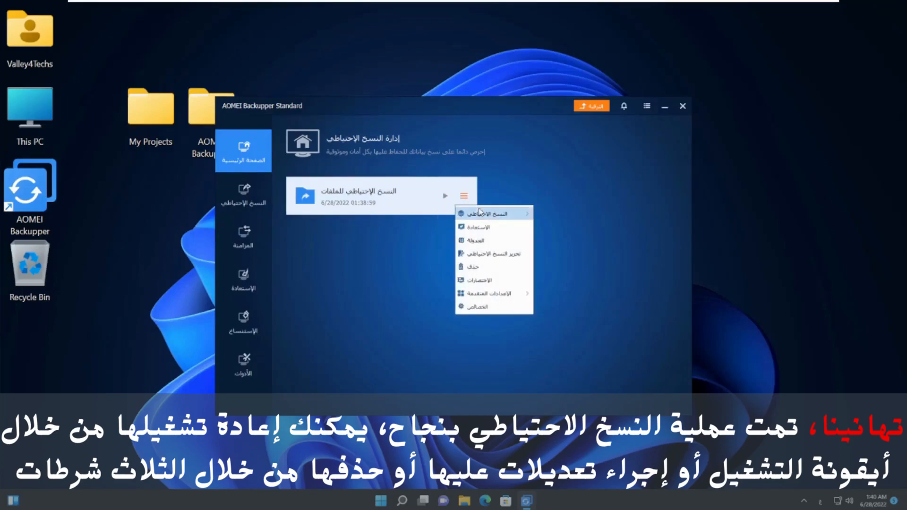
Step: Dismiss the task options without choosing any, and exit AOMEI Backupper
mouse_move(487, 217)
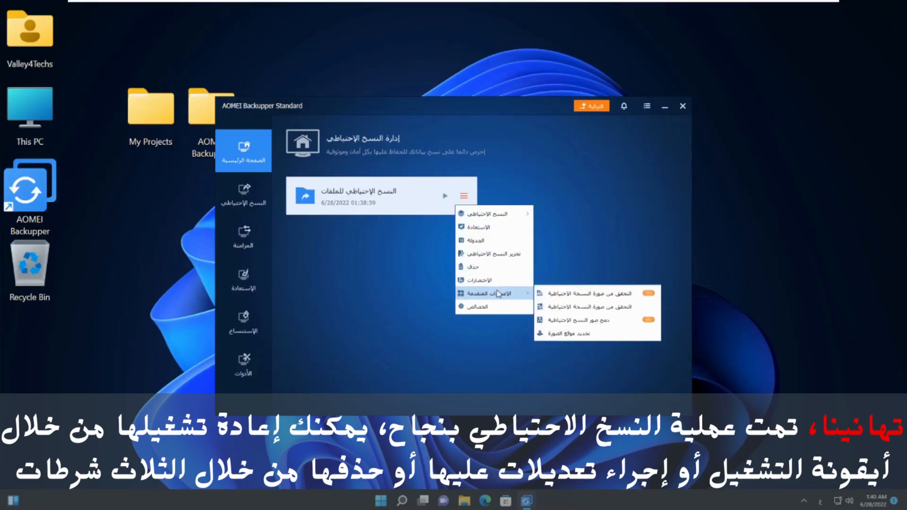
left_click(390, 296)
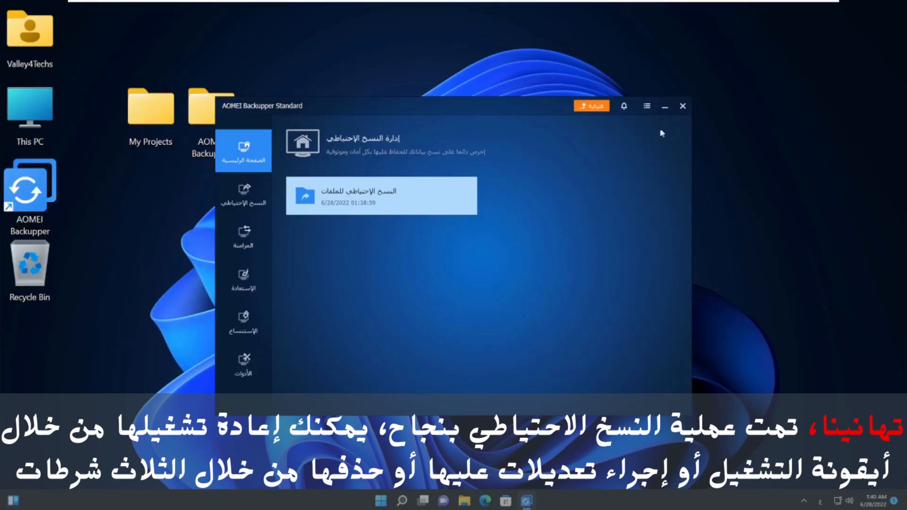
left_click(682, 106)
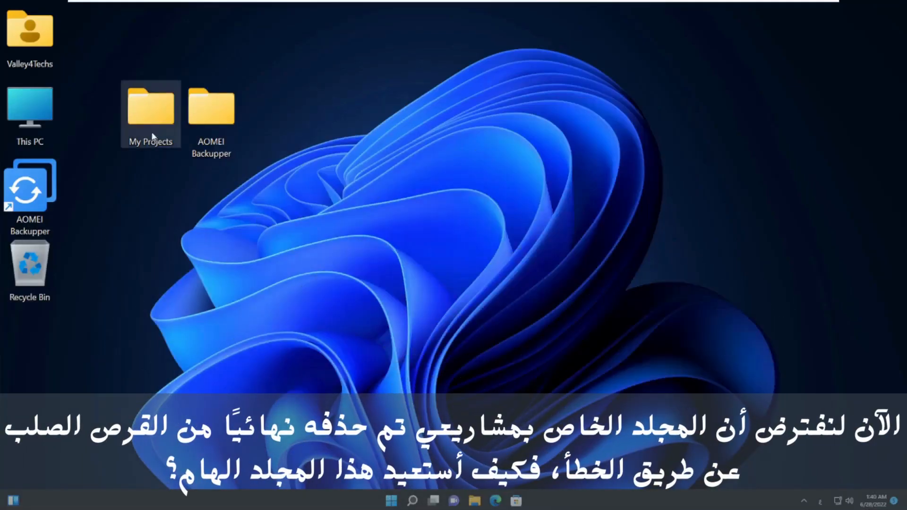
Step: Permanently delete My Projects from the desktop, check the Recycle Bin, and relaunch AOMEI Backupper
left_click(152, 137)
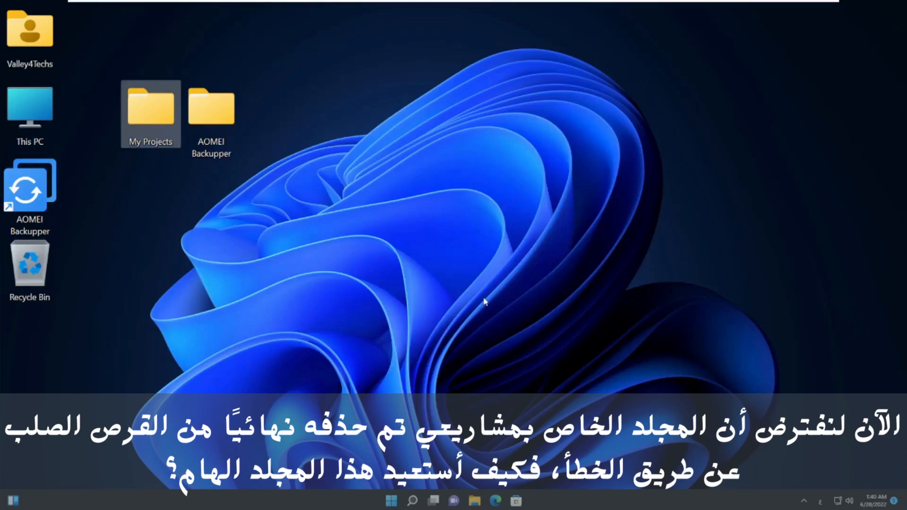
key("shift+Delete")
left_click(485, 293)
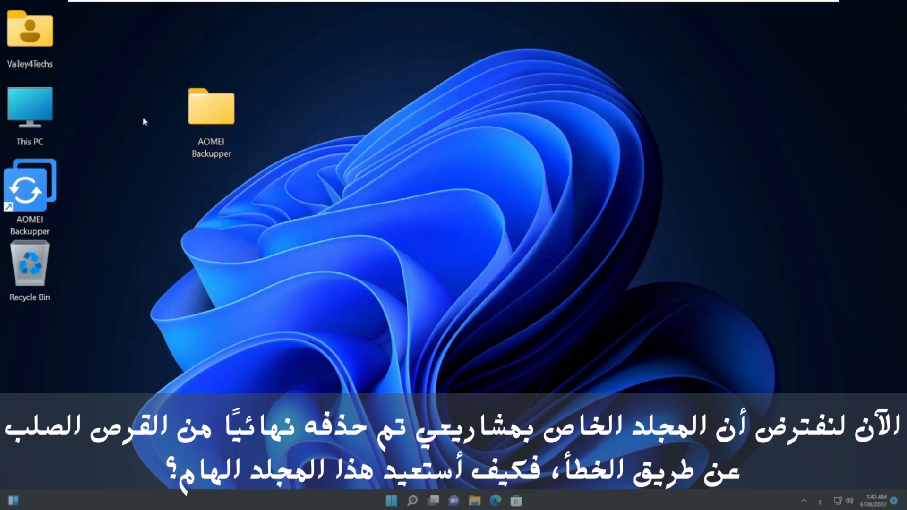
double_click(40, 266)
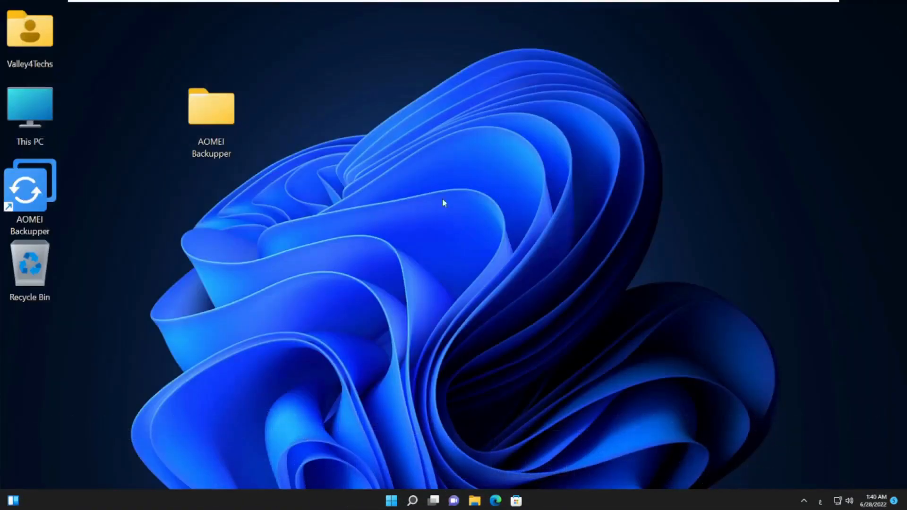
double_click(42, 189)
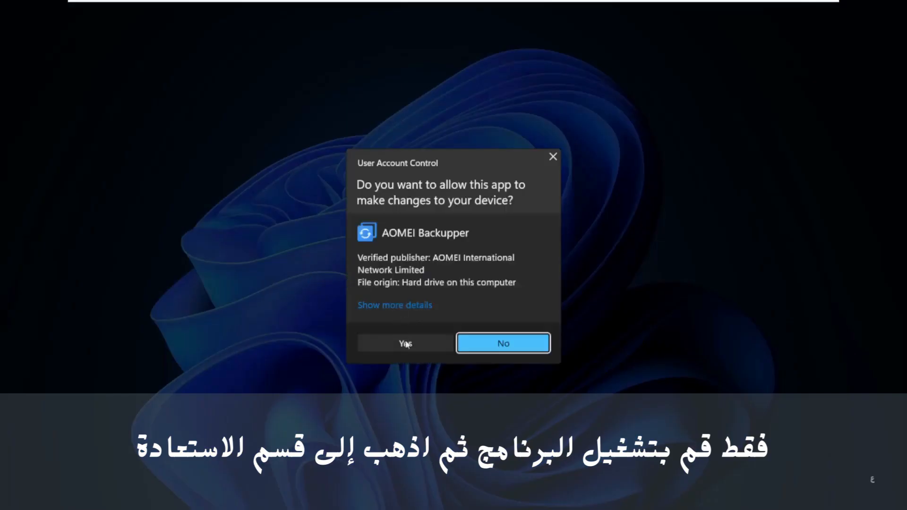
Step: Approve UAC and load the .afi image from the task folder in F:\Backup into Restore
left_click(406, 344)
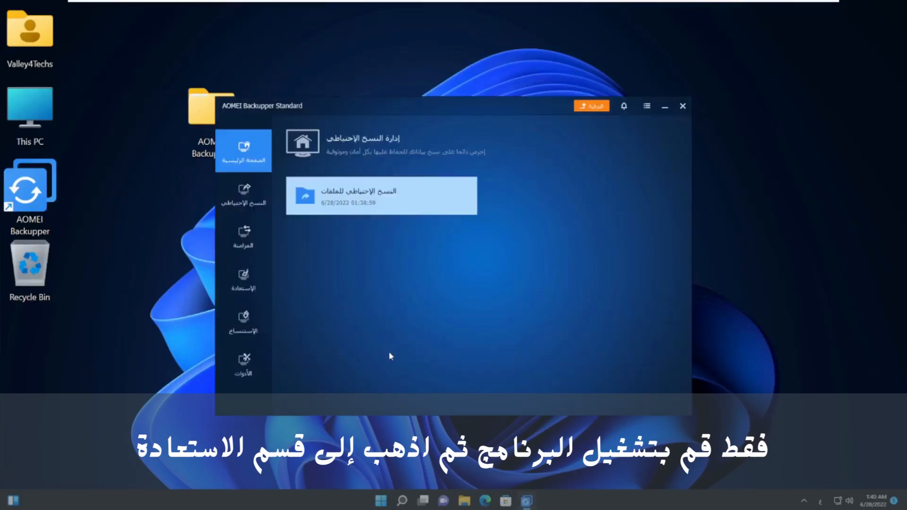
left_click(265, 284)
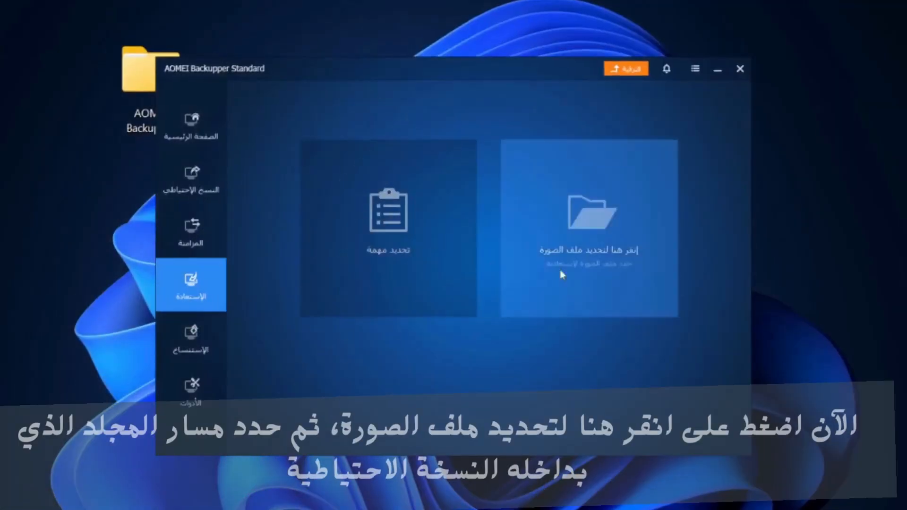
left_click(560, 262)
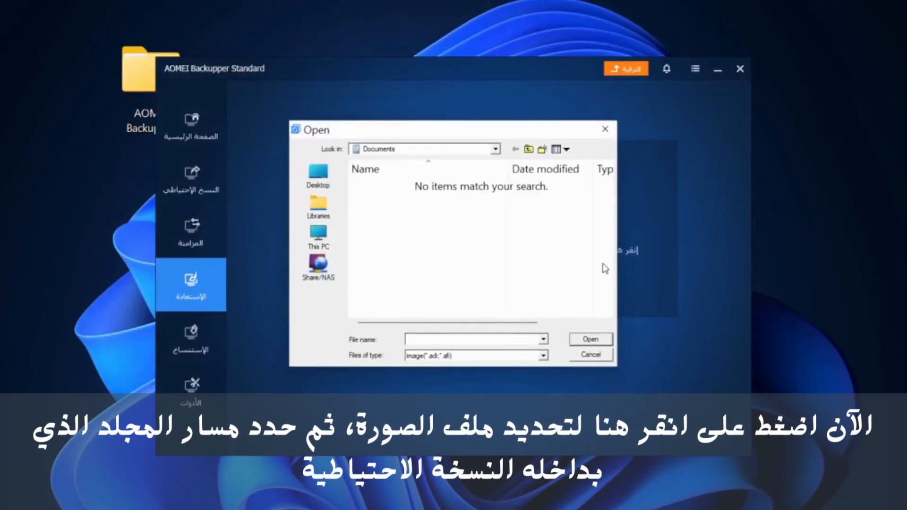
left_click(318, 236)
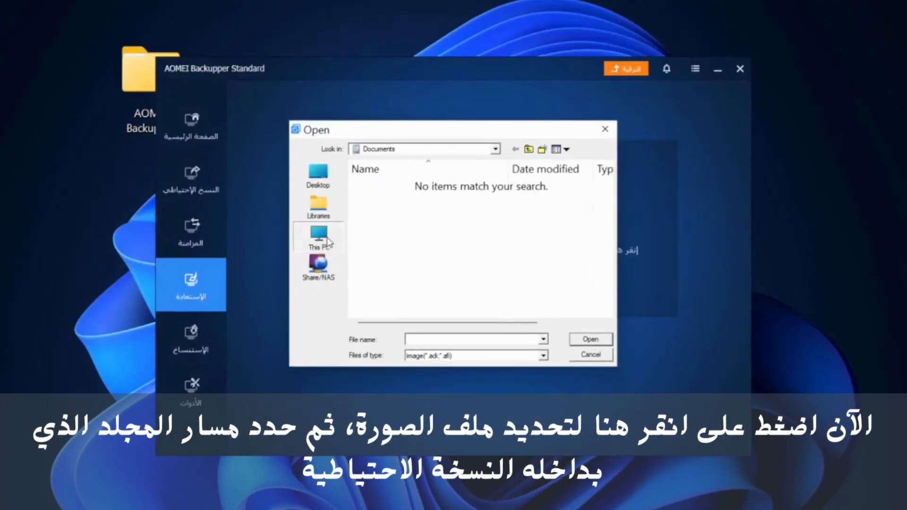
scroll(409, 244, "down", 5)
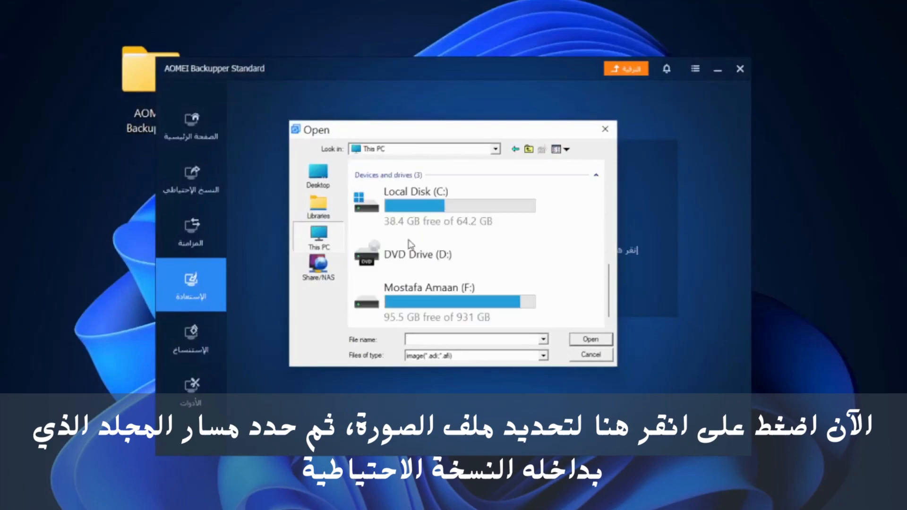
double_click(435, 295)
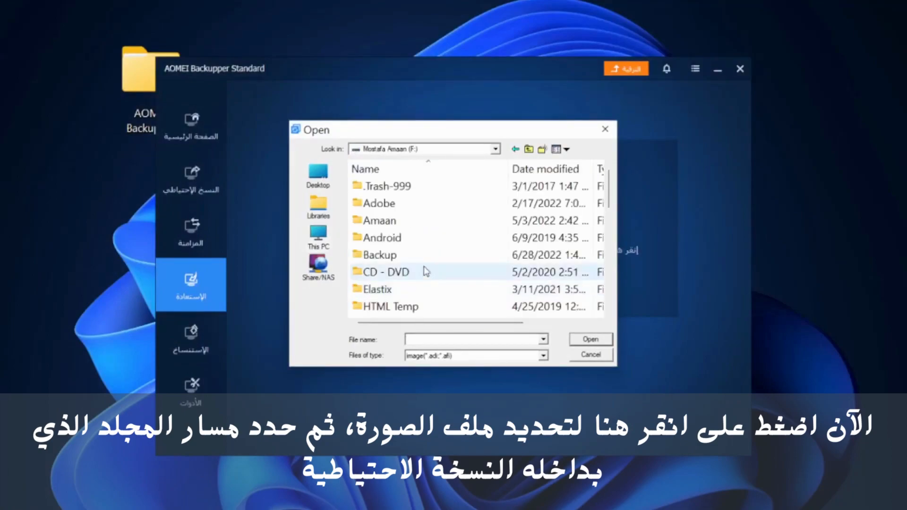
double_click(409, 254)
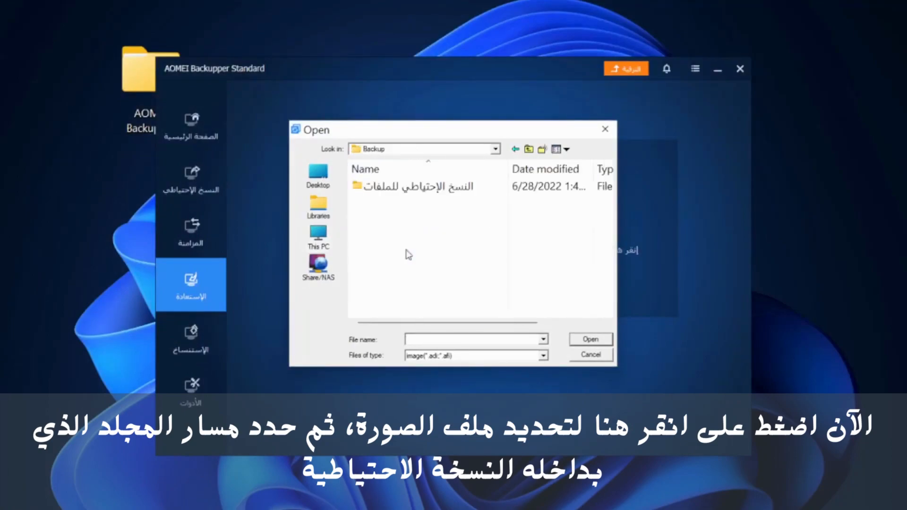
left_click(406, 194)
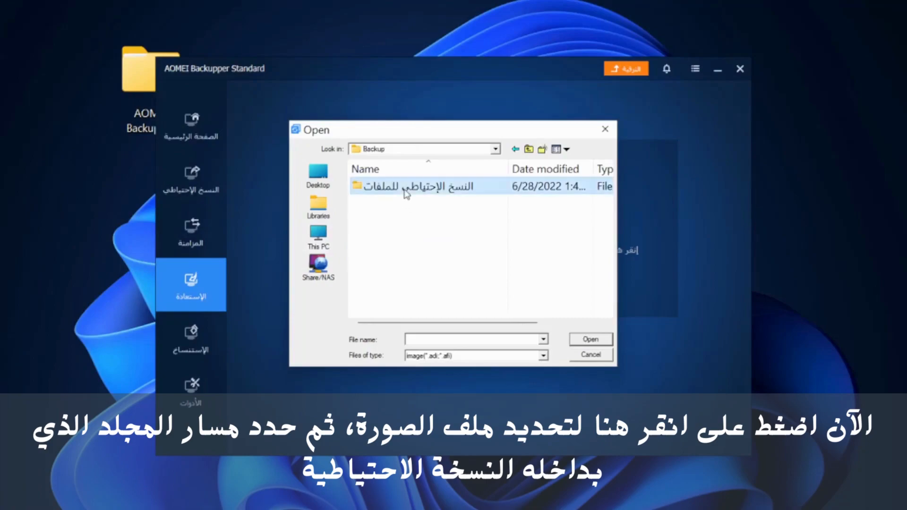
left_click(590, 339)
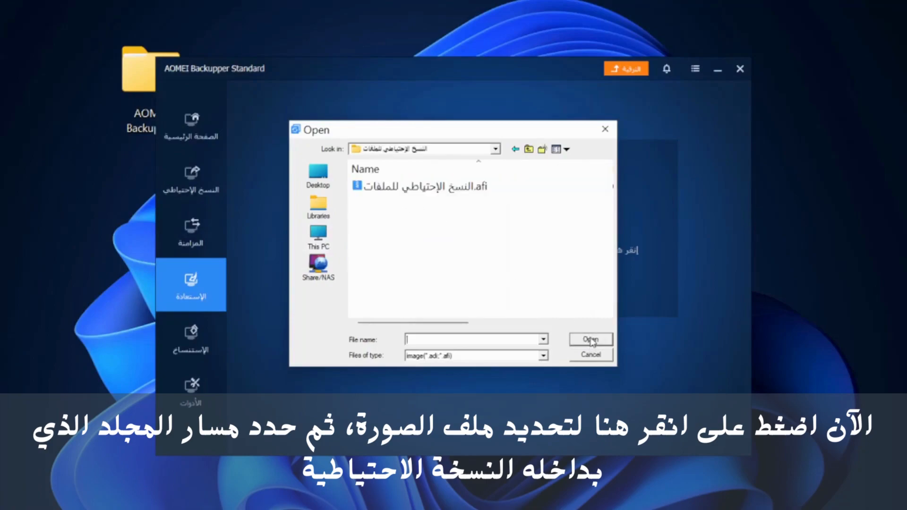
left_click(436, 193)
left_click(589, 339)
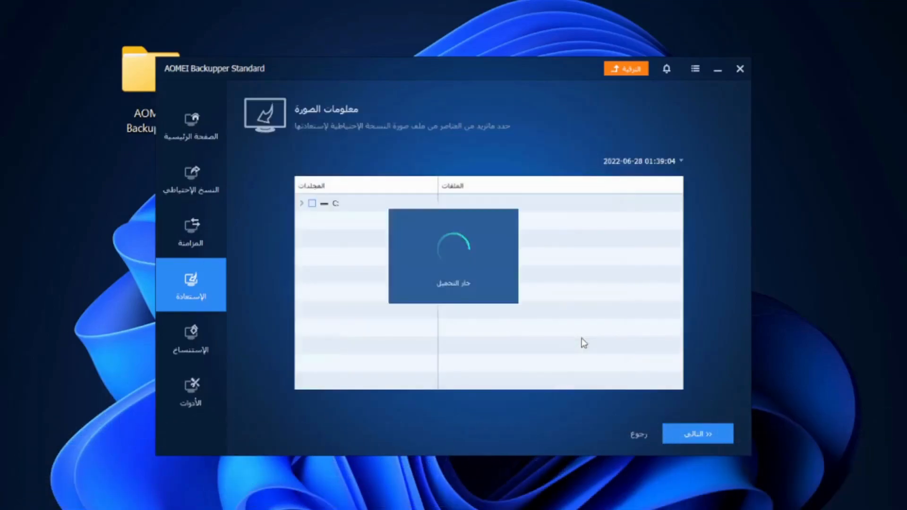
Step: Restore the entire C: contents of the image to the original location and finish
left_click(312, 208)
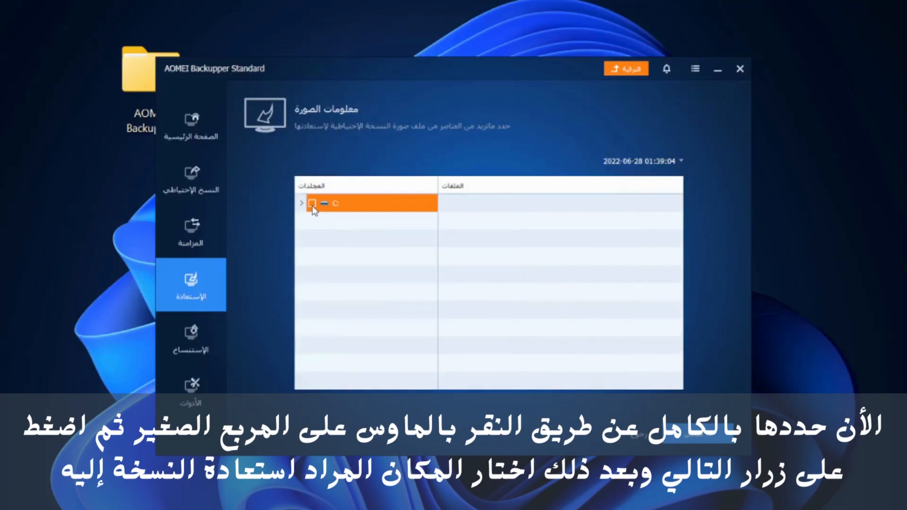
left_click(710, 443)
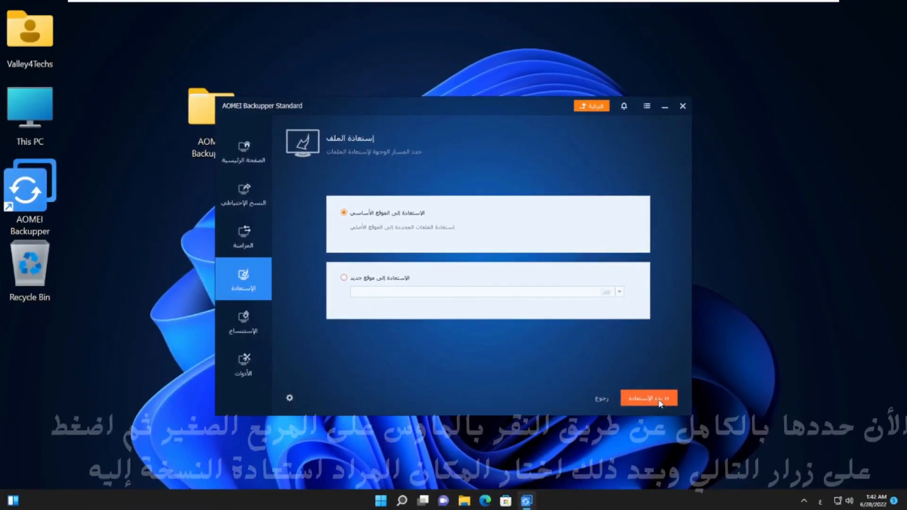
left_click(708, 437)
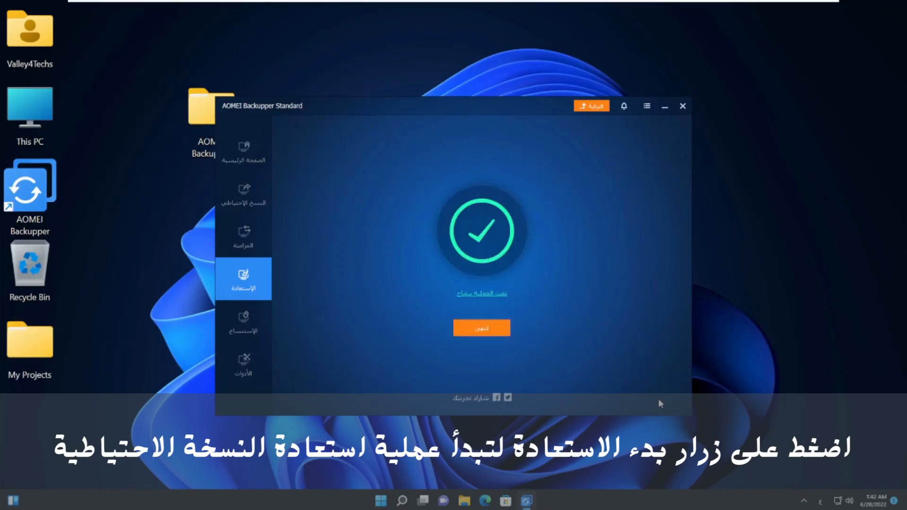
left_click(480, 329)
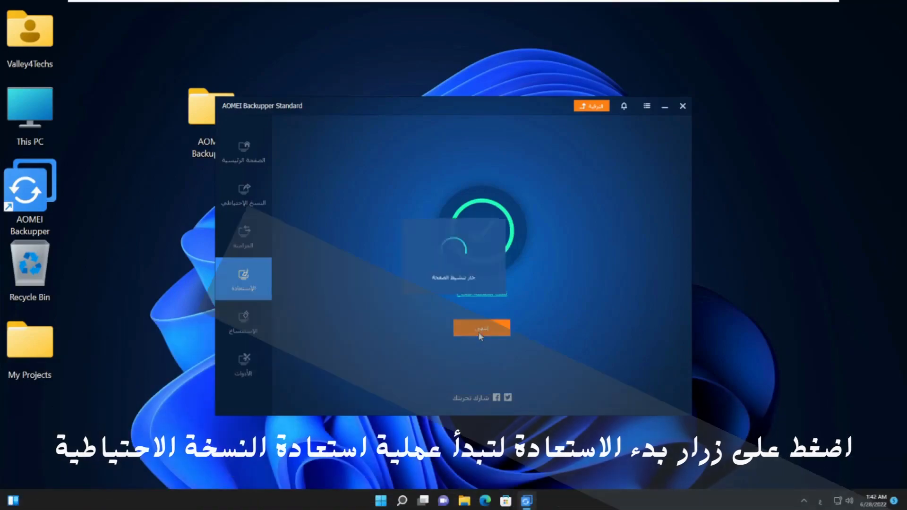
mouse_move(322, 205)
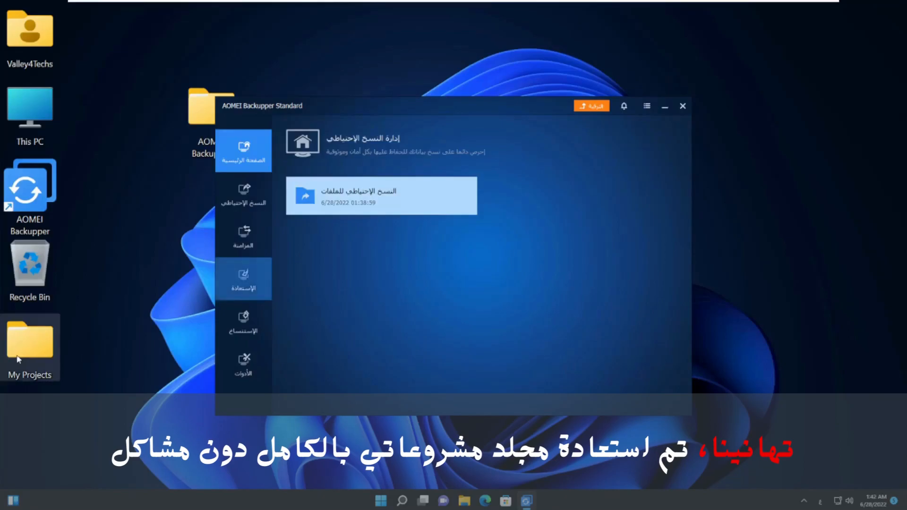
double_click(38, 355)
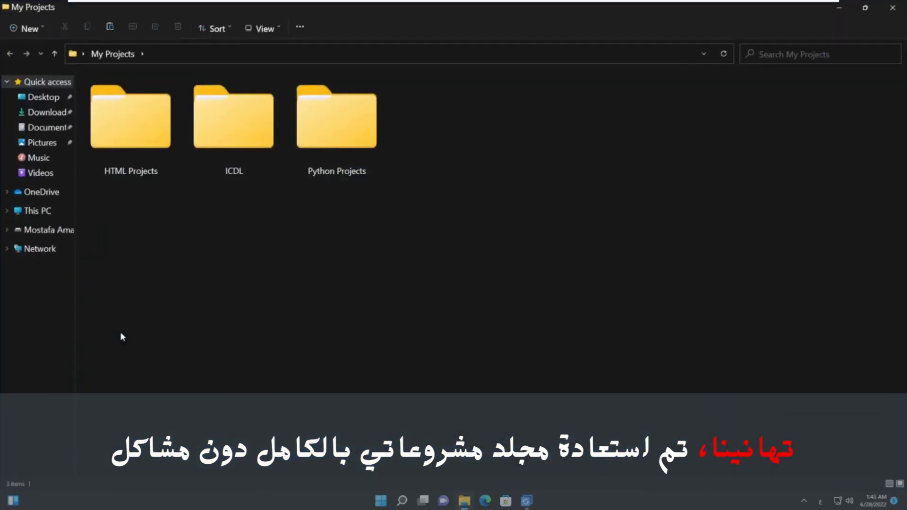
double_click(146, 156)
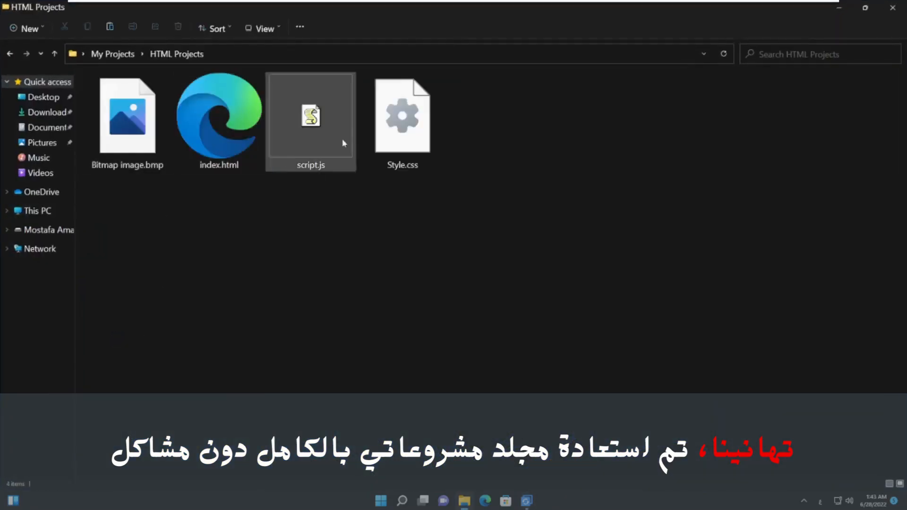
left_click(9, 54)
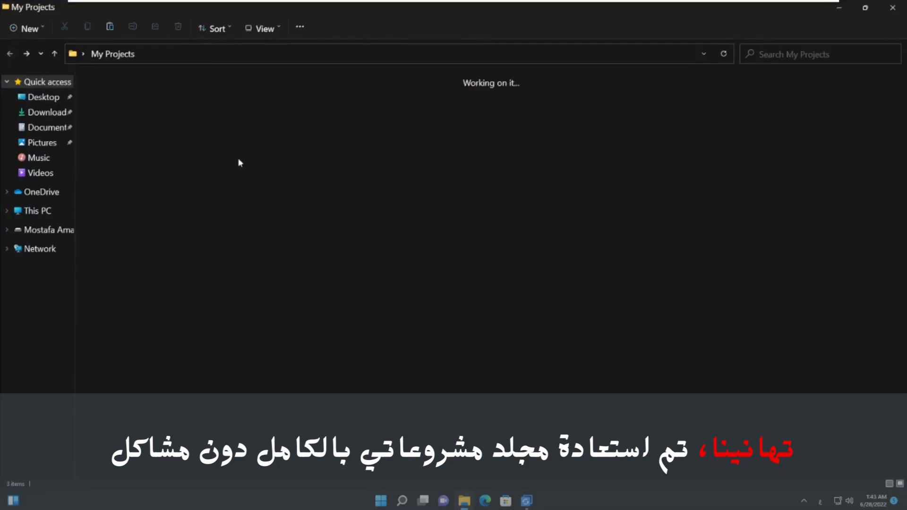
double_click(254, 151)
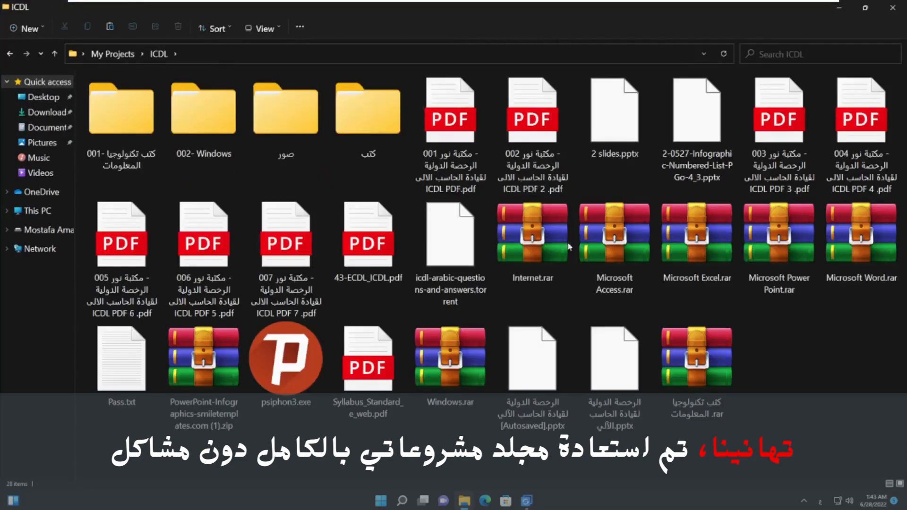
left_click(9, 54)
double_click(336, 151)
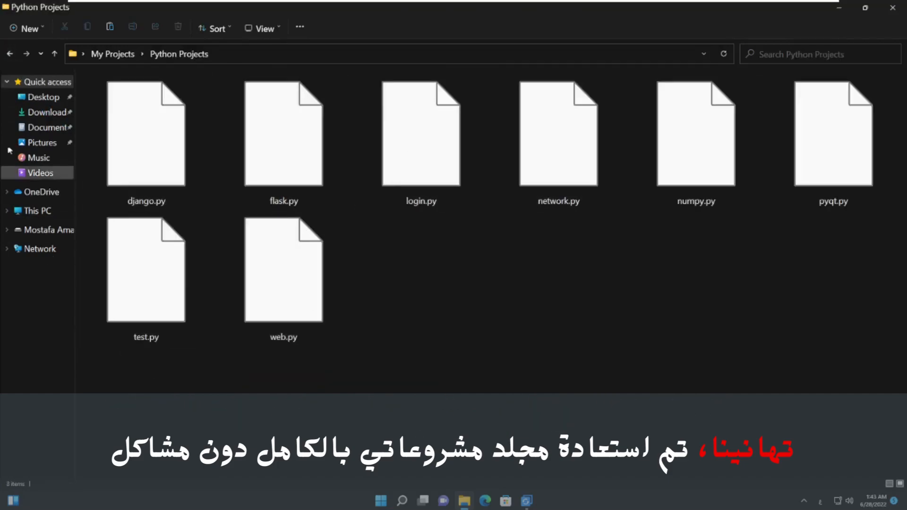
left_click(10, 53)
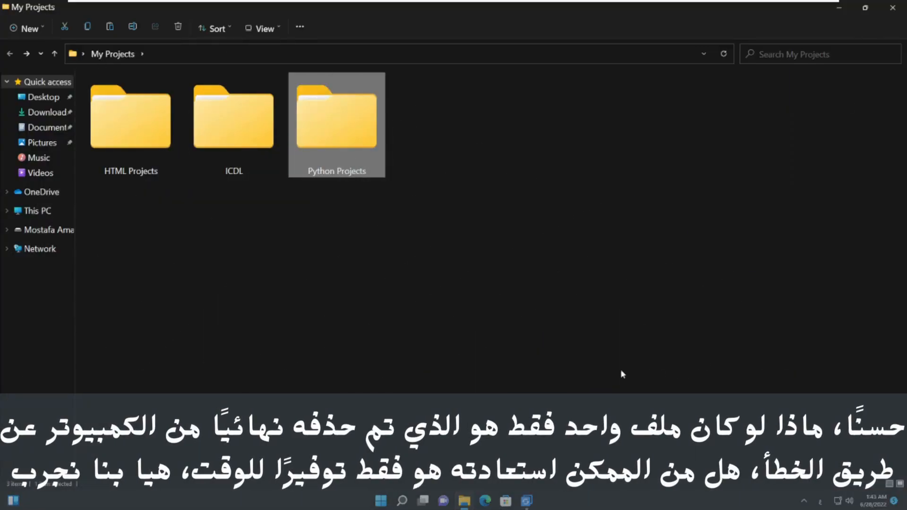
Step: Permanently delete Style.css from HTML Projects, close the folder window, and return to AOMEI Backupper
left_click(121, 140)
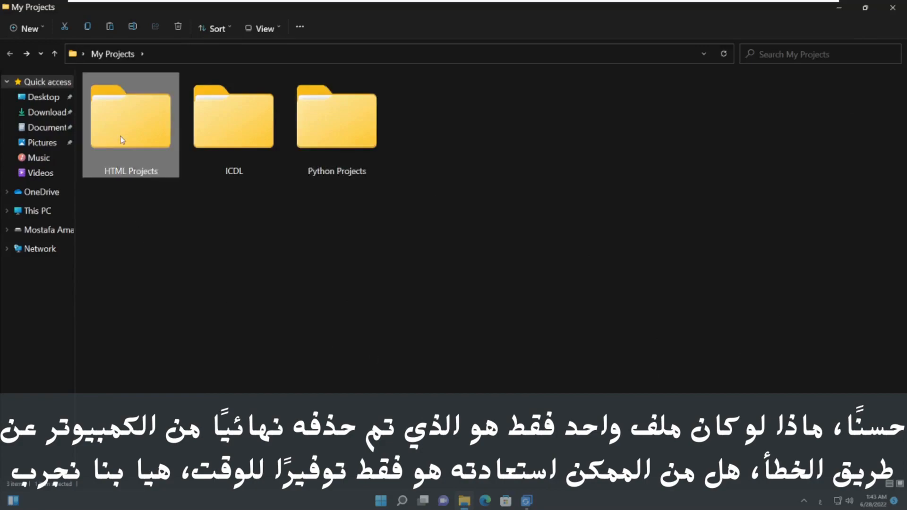
double_click(122, 139)
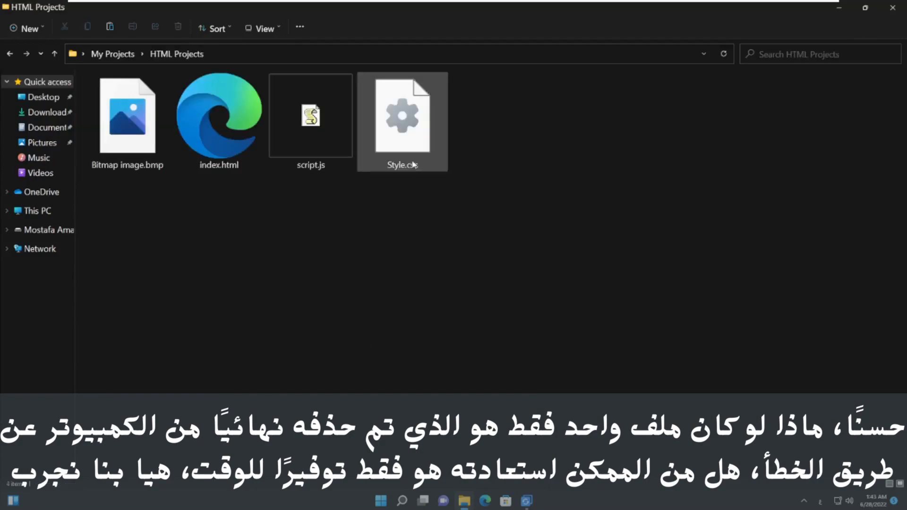
left_click(411, 150)
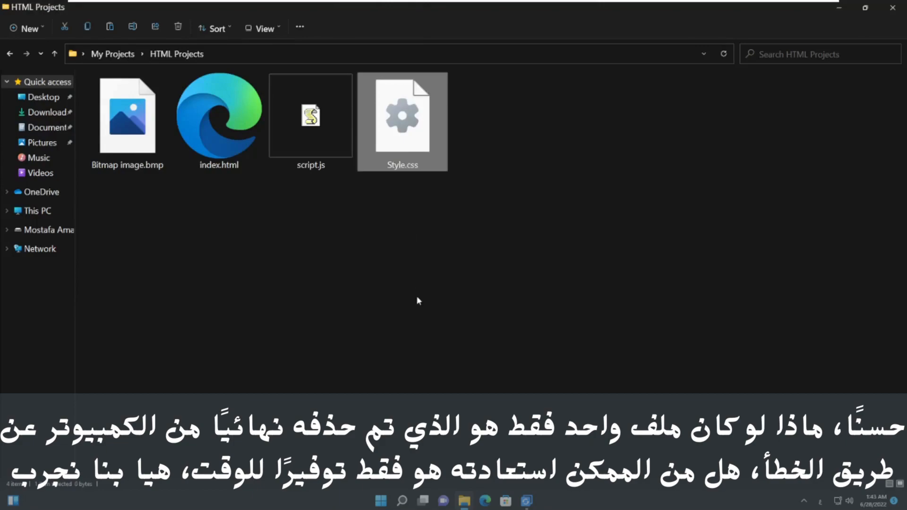
key("shift+Delete")
key("Return")
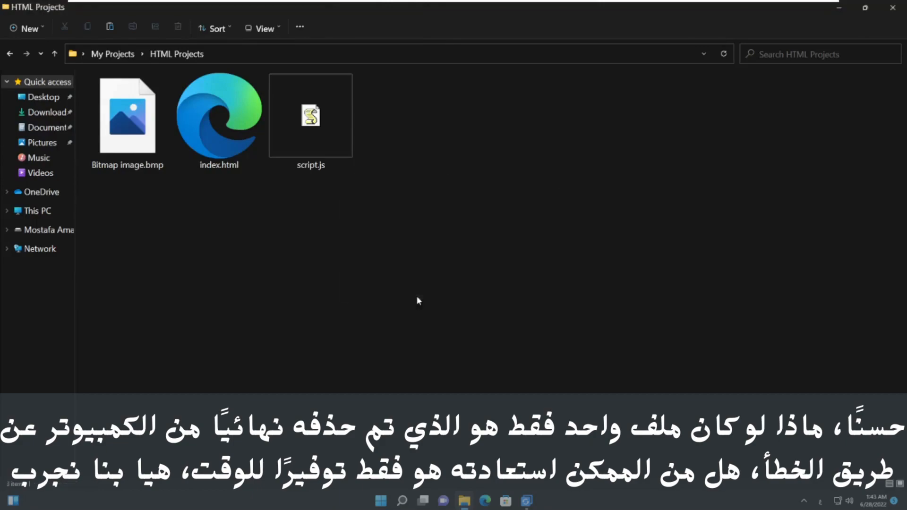
left_click(892, 8)
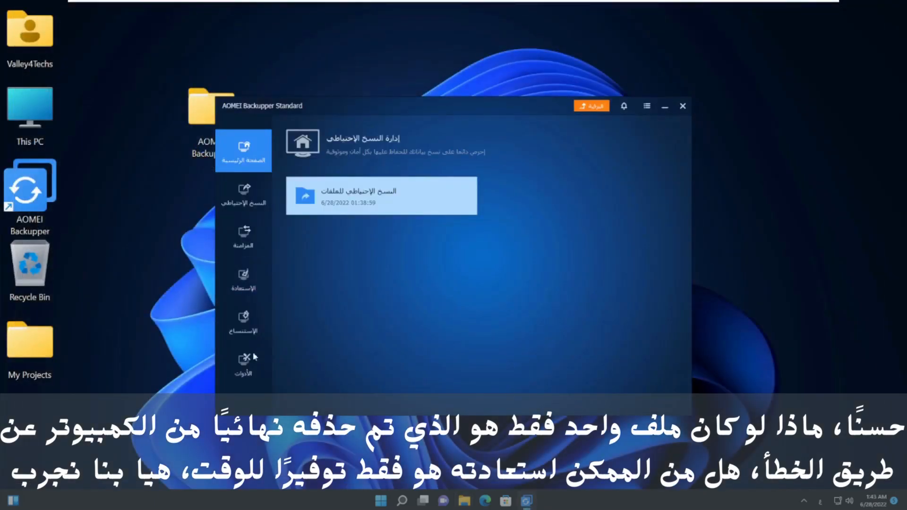
left_click(33, 259)
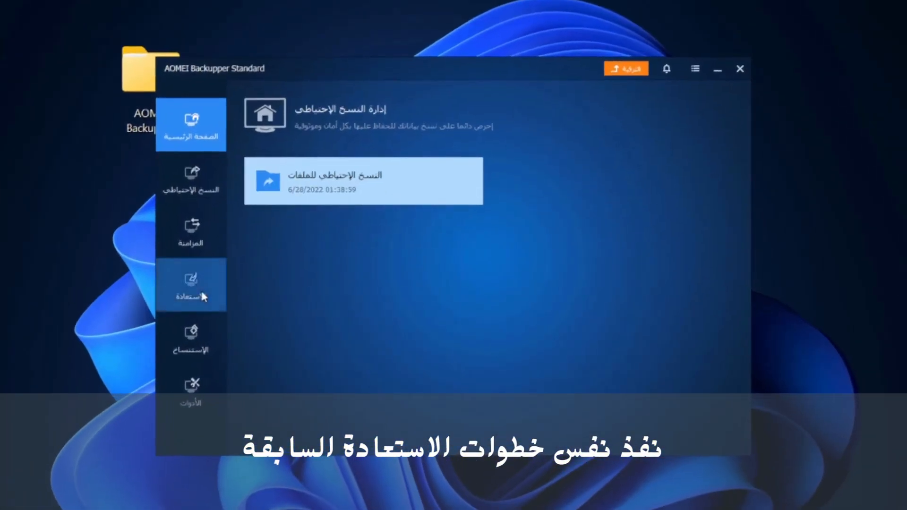
Step: Load the file backup's .afi image into Restore
left_click(203, 293)
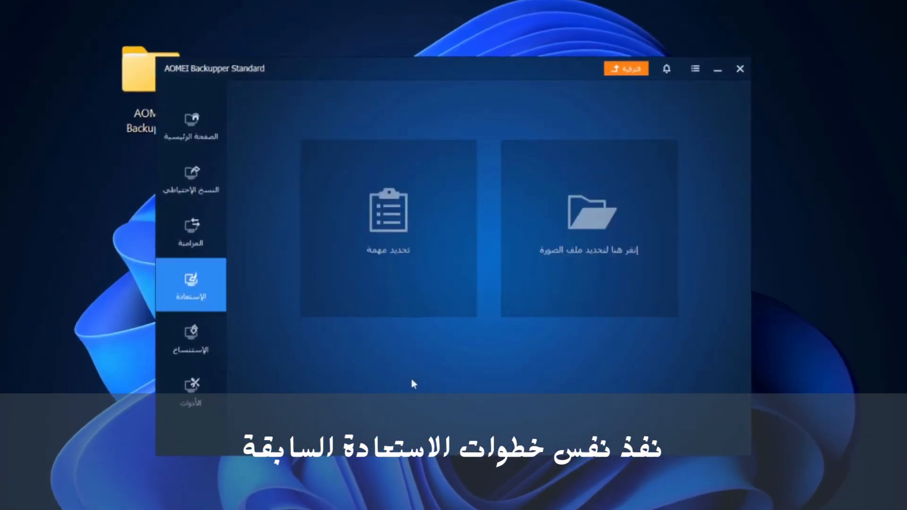
left_click(557, 230)
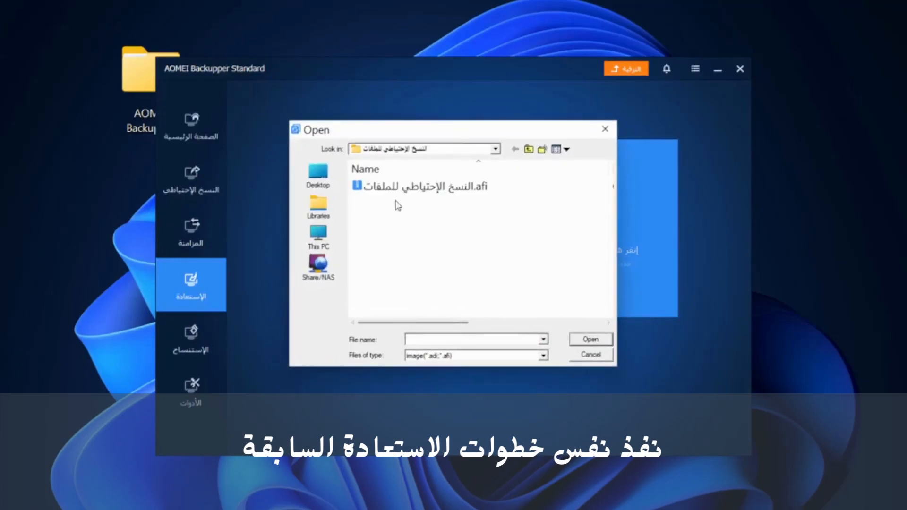
left_click(397, 189)
left_click(588, 340)
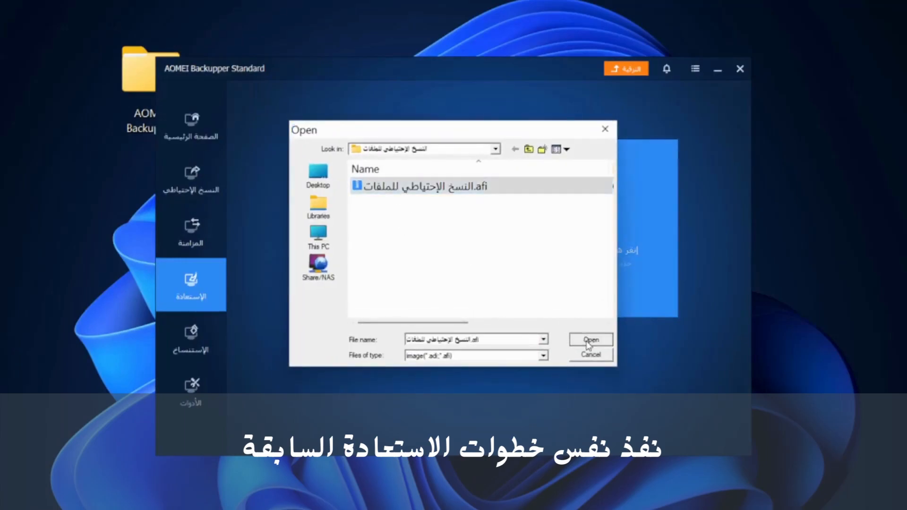
Step: Expand down to My Projects\HTML Projects, tick only Style.css, and restore it to its original location
left_click(301, 203)
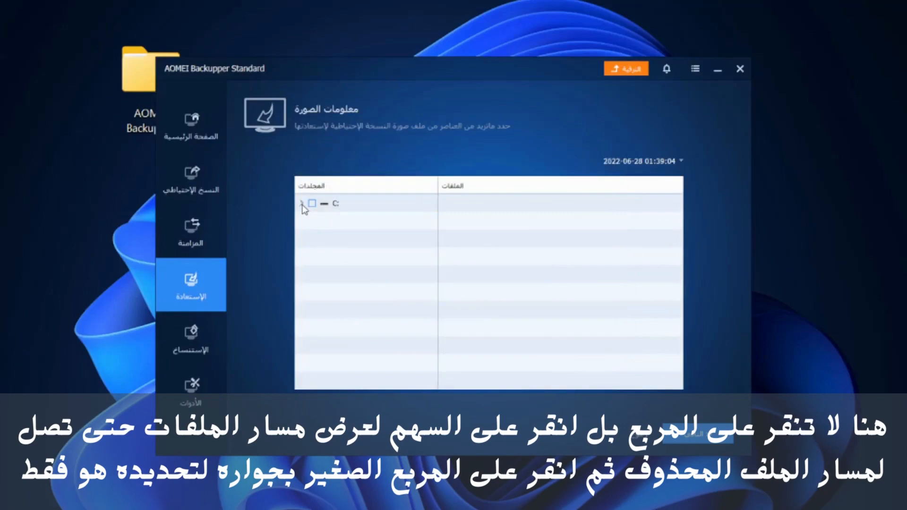
left_click(313, 220)
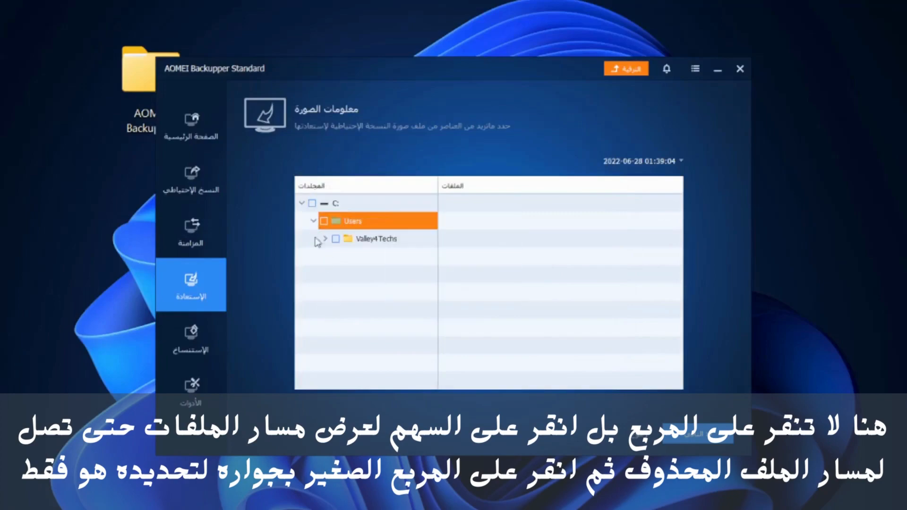
left_click(325, 239)
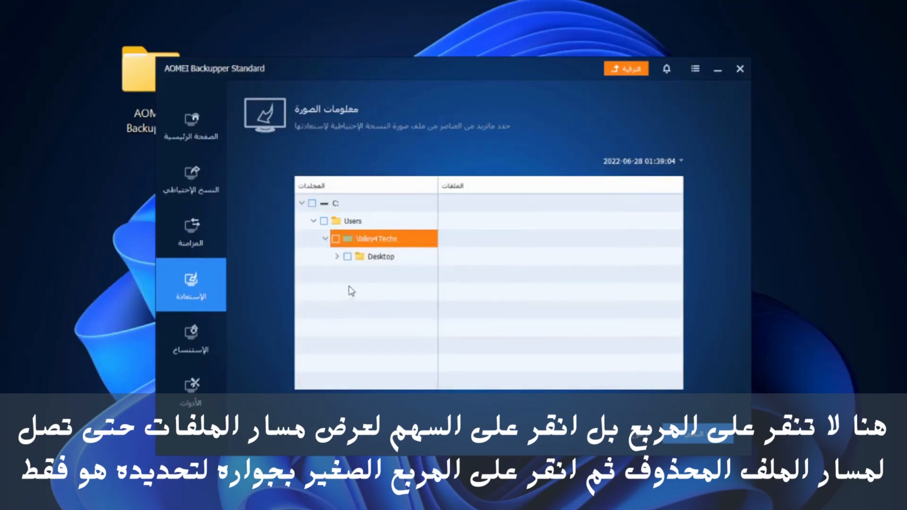
left_click(337, 256)
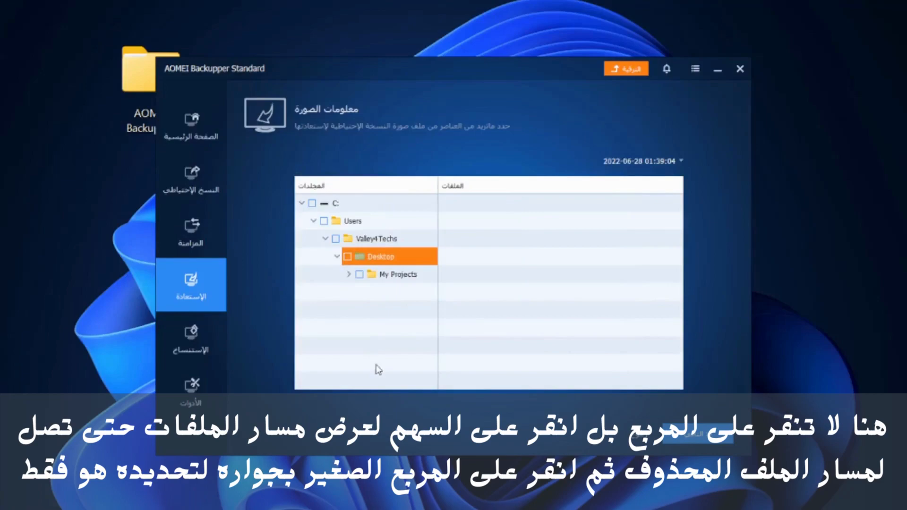
left_click(348, 275)
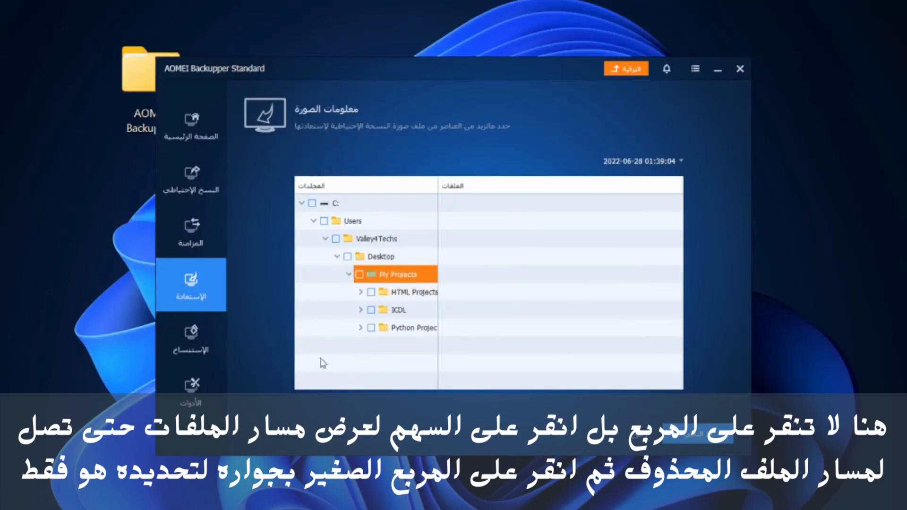
left_click(362, 292)
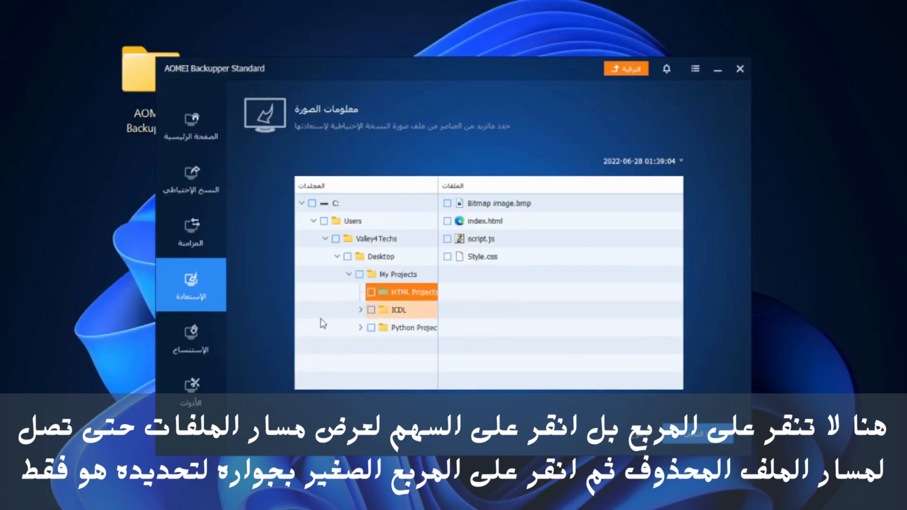
left_click(447, 258)
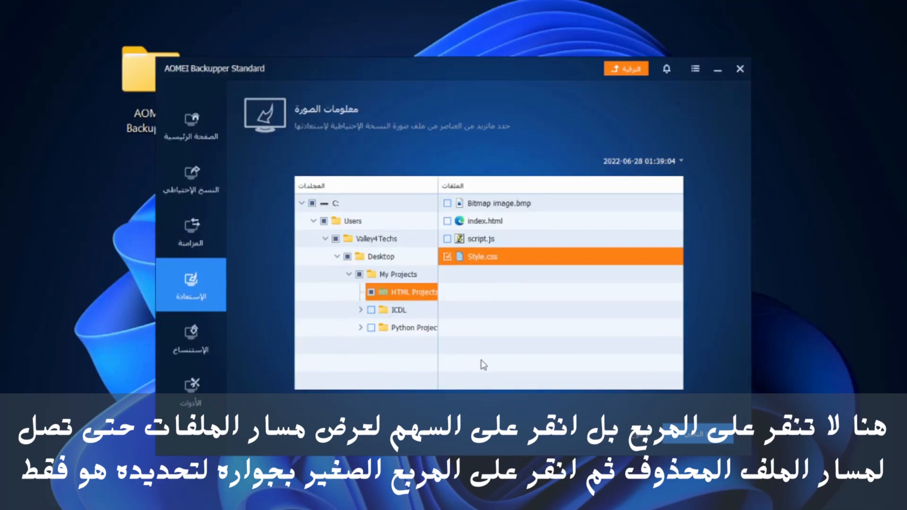
left_click(692, 434)
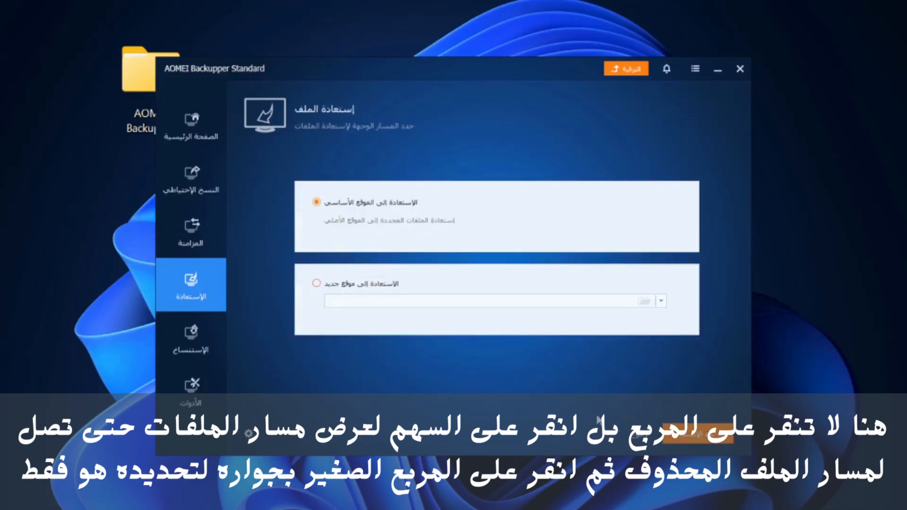
left_click(687, 433)
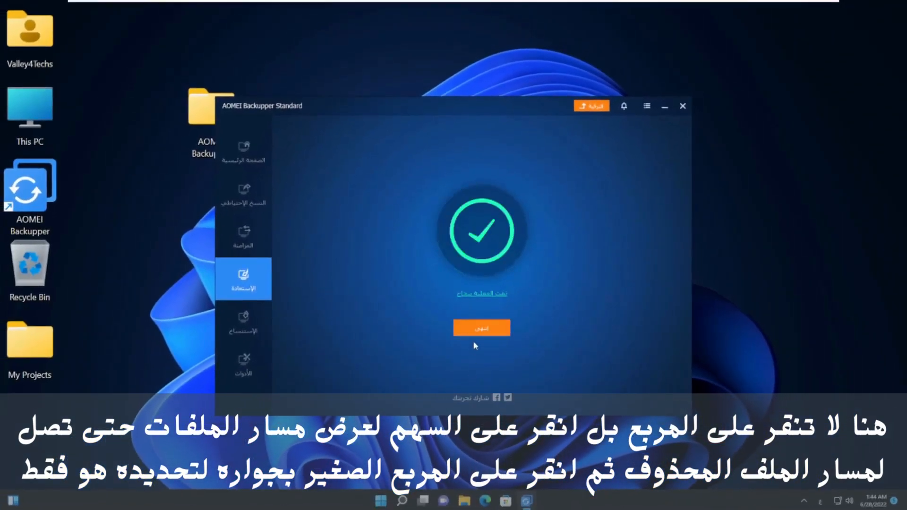
left_click(477, 331)
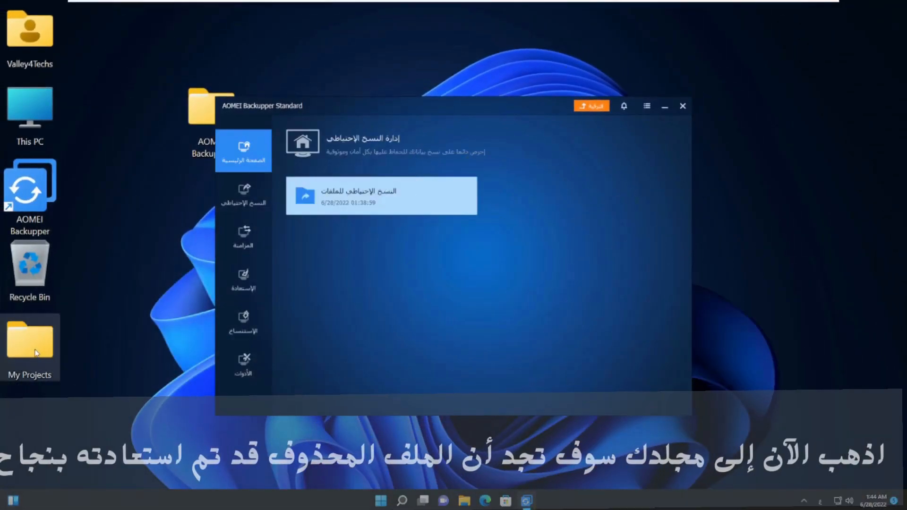
double_click(37, 354)
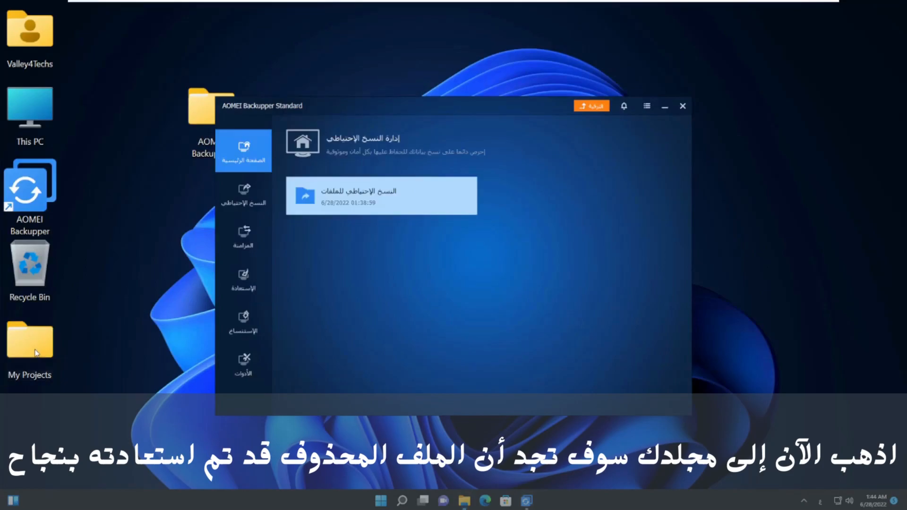
double_click(135, 165)
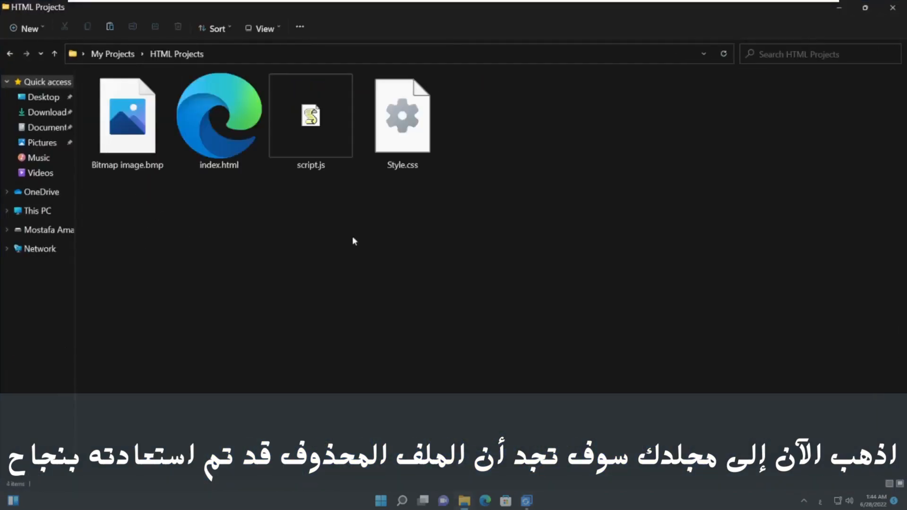
left_click(402, 123)
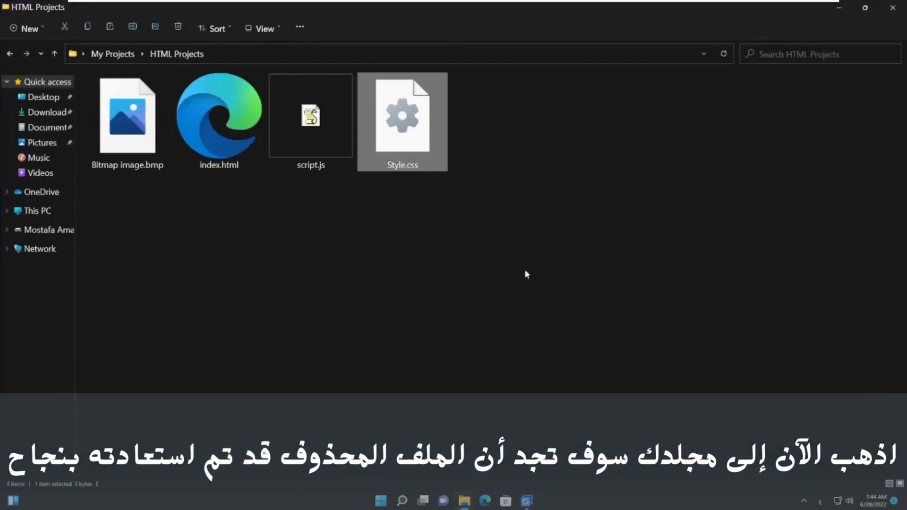
left_click(892, 8)
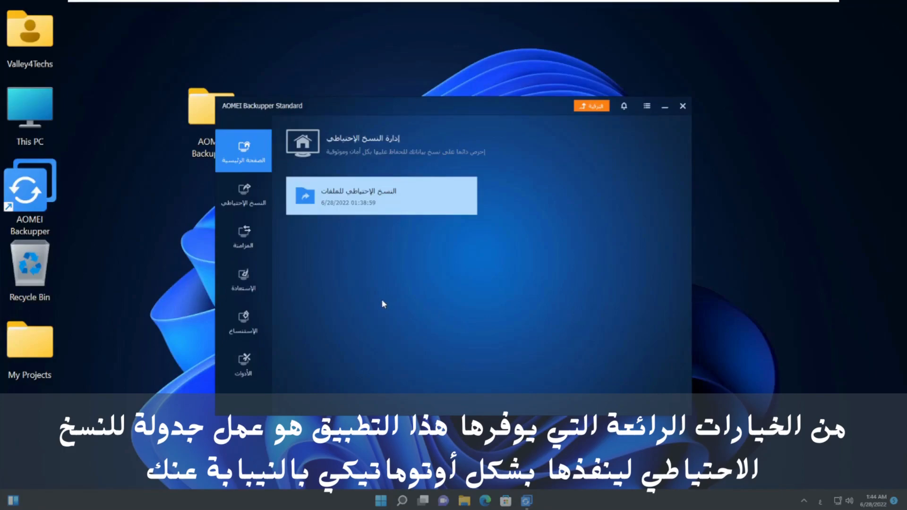
Step: Enable a daily scheduled run of the file backup at 01:47, waking the computer to run it
mouse_move(464, 203)
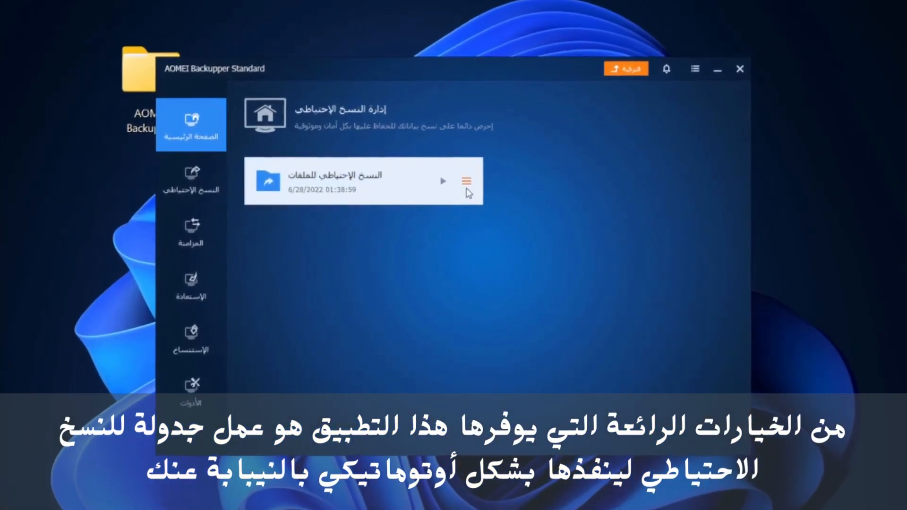
left_click(465, 183)
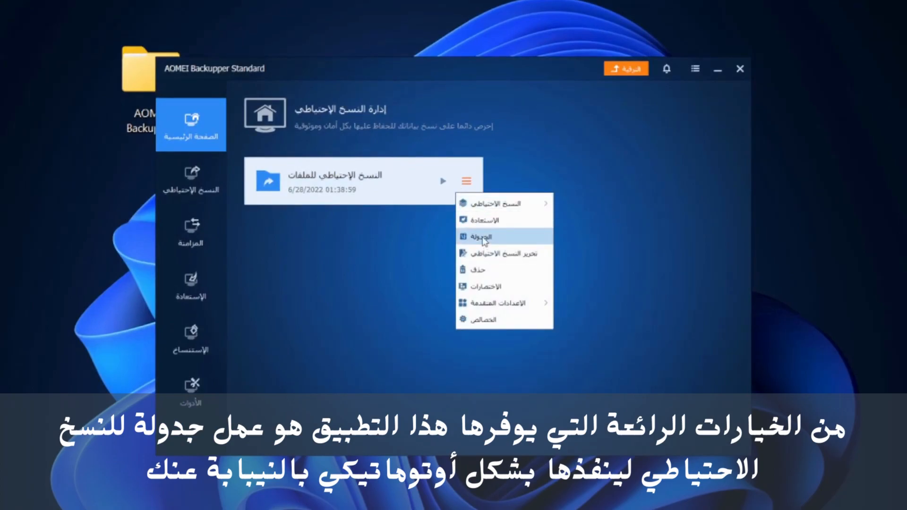
left_click(481, 237)
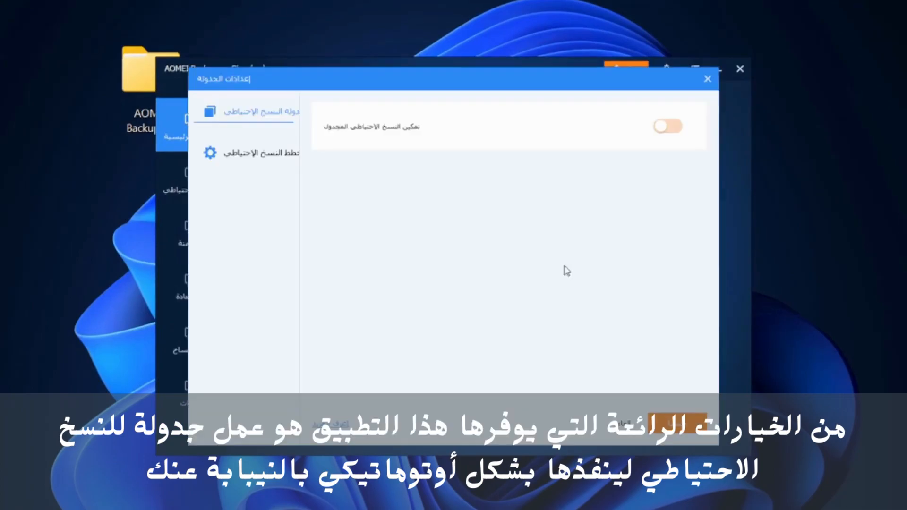
left_click(669, 127)
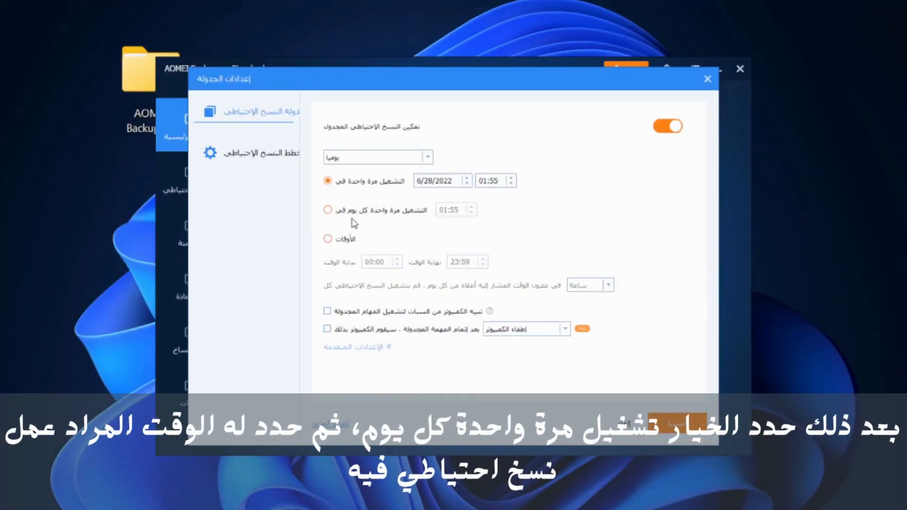
left_click(328, 210)
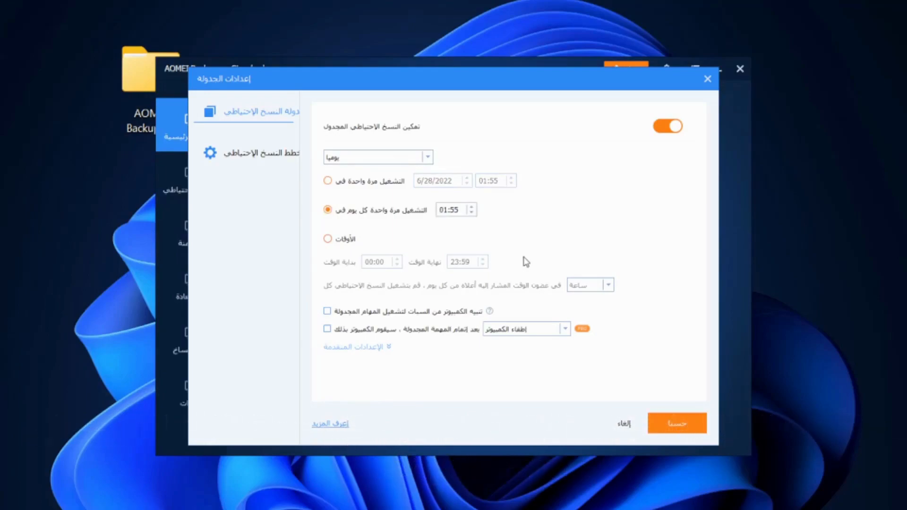
left_click(327, 311)
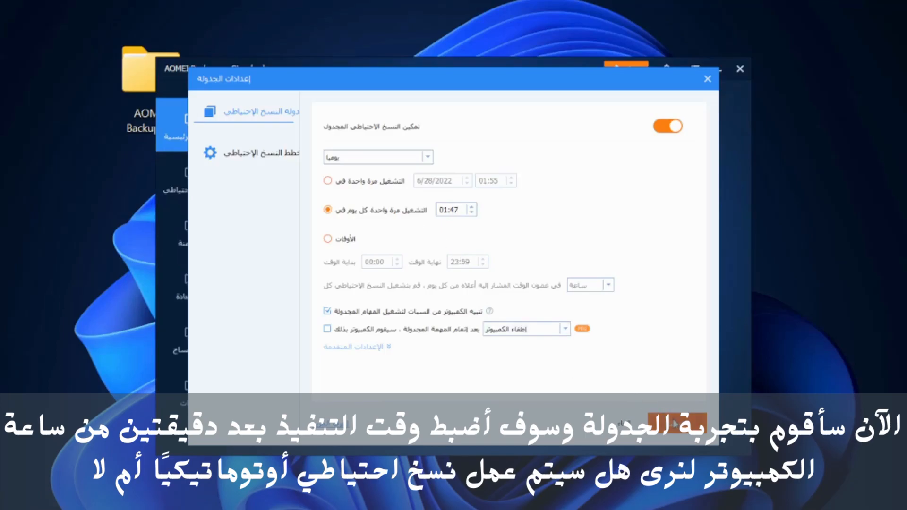
left_click(675, 423)
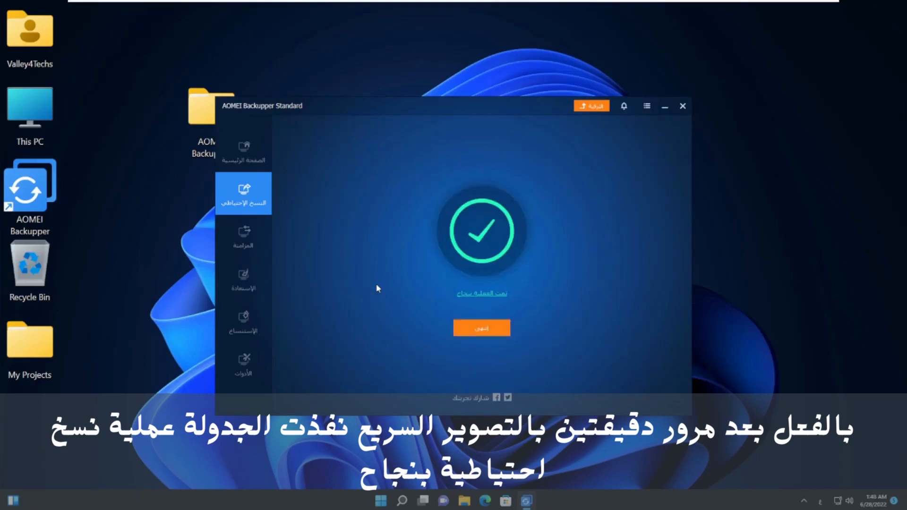
Step: Dismiss the backup-completed screen; Home shows the task's next run at 6/29/2022 01:47:00
left_click(477, 330)
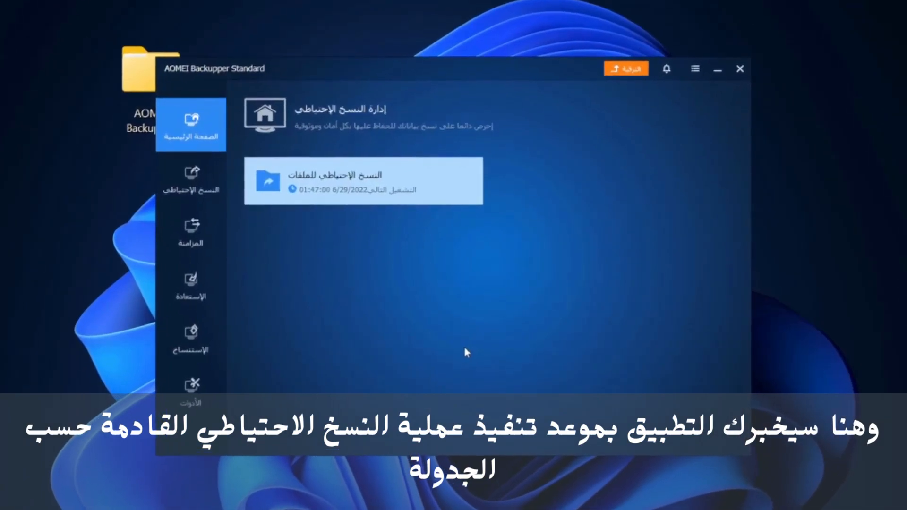
mouse_move(385, 198)
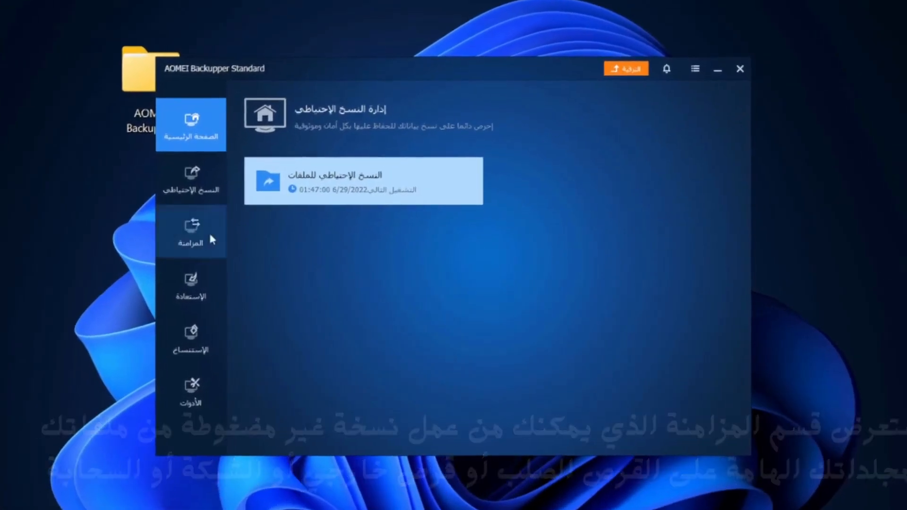
Step: Start a Basic Sync with the desktop My Projects folder as its source
left_click(243, 236)
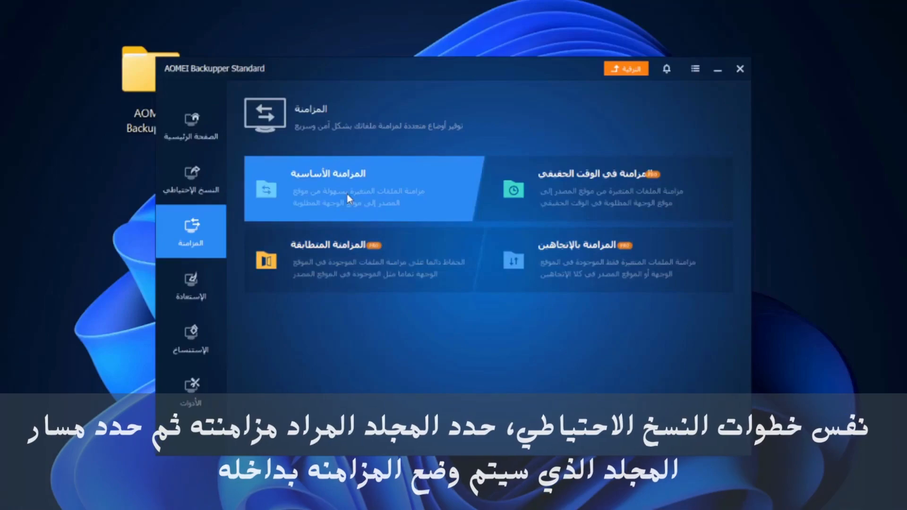
left_click(348, 197)
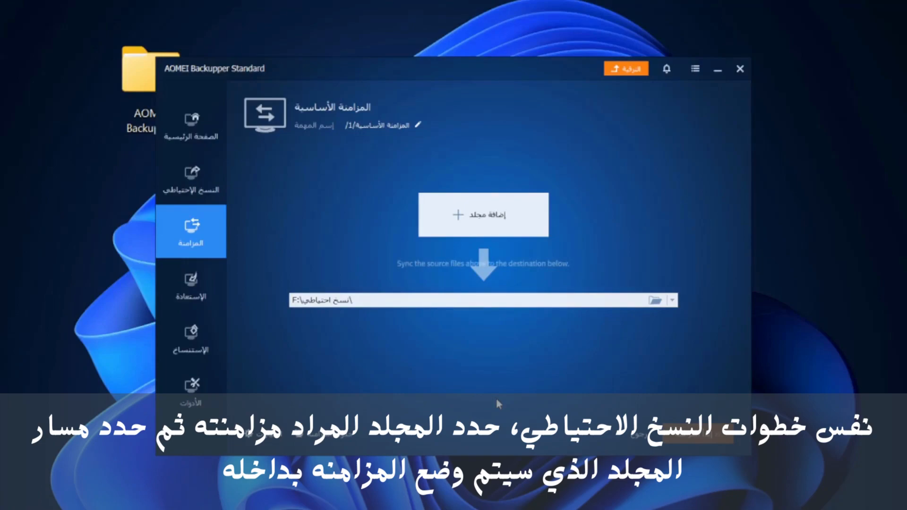
left_click(461, 231)
left_click(318, 174)
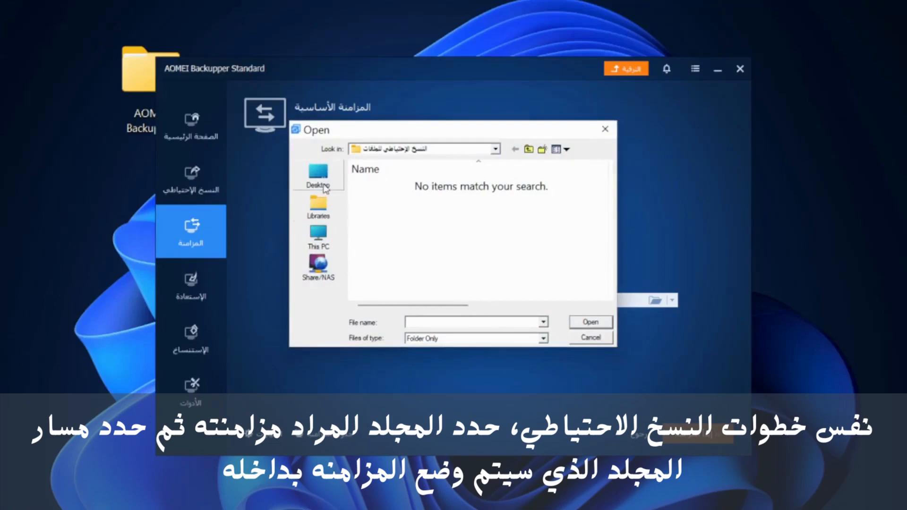
scroll(406, 243, "down", 5)
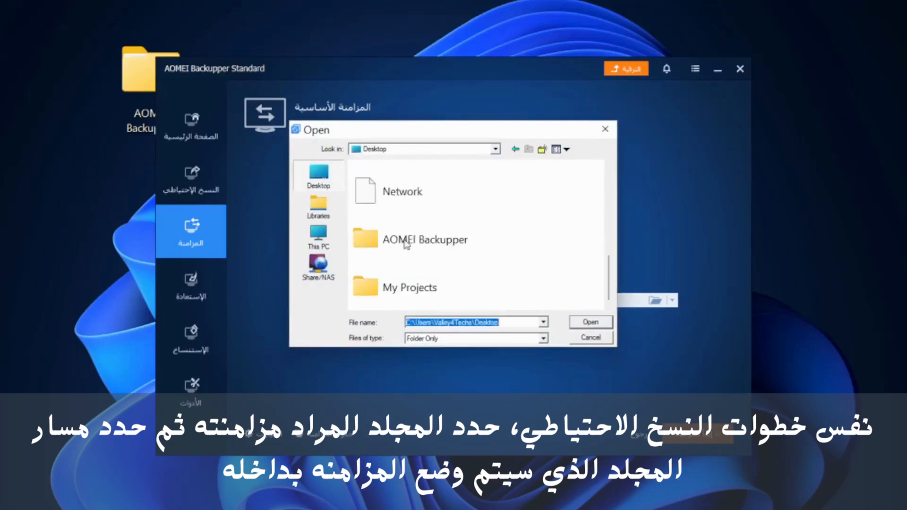
left_click(411, 289)
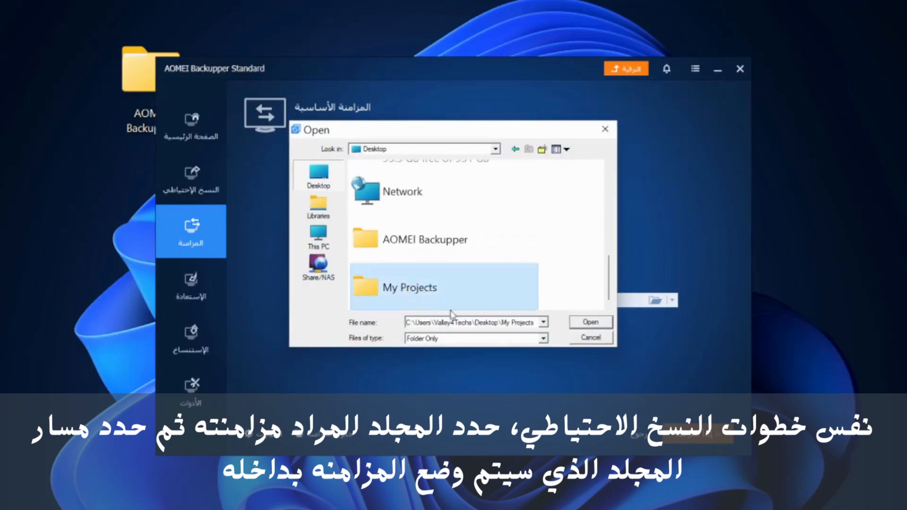
left_click(591, 323)
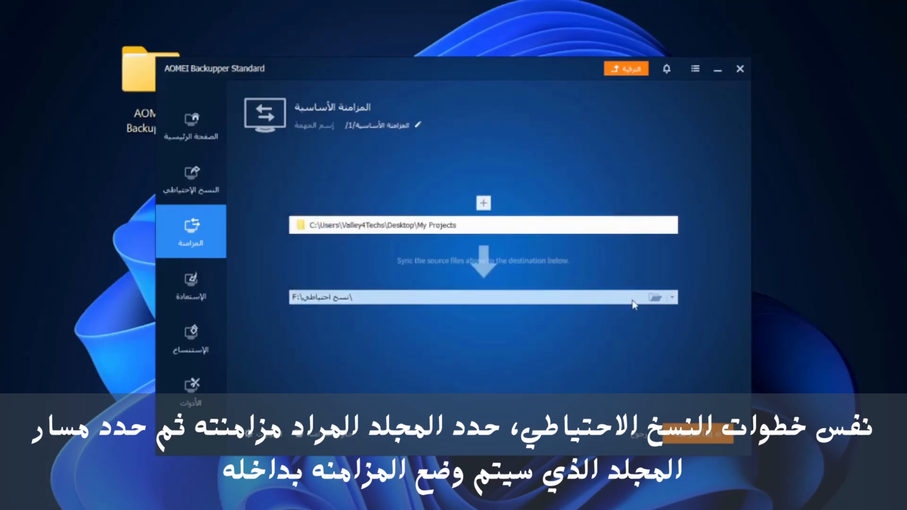
Step: Set the sync destination to F:\Backup
left_click(655, 298)
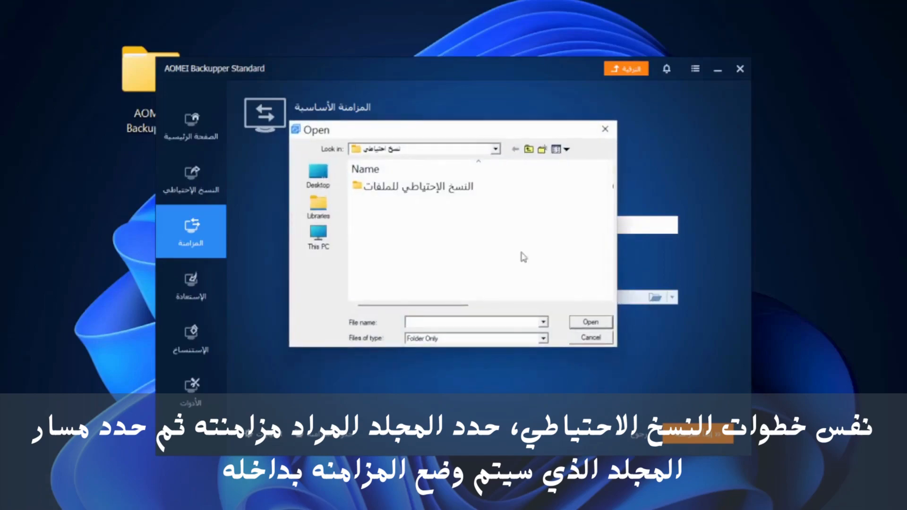
left_click(318, 236)
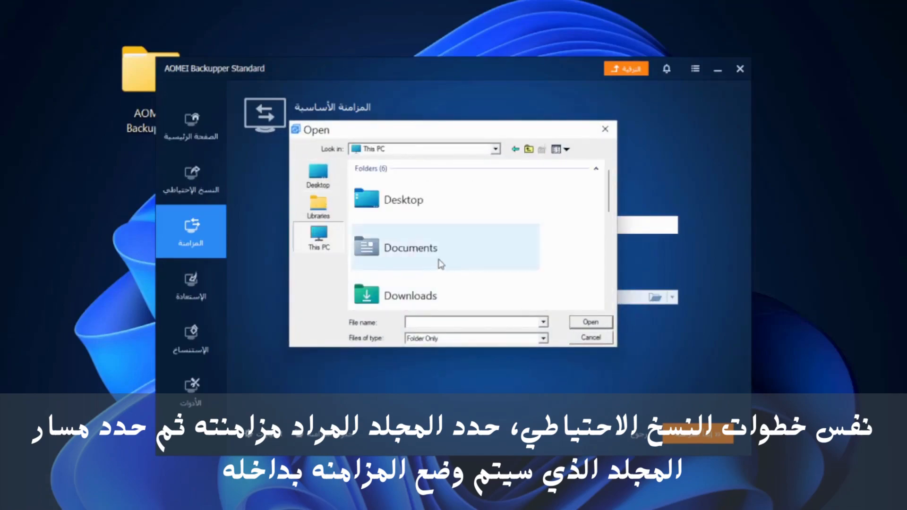
scroll(439, 264, "down", 5)
double_click(439, 265)
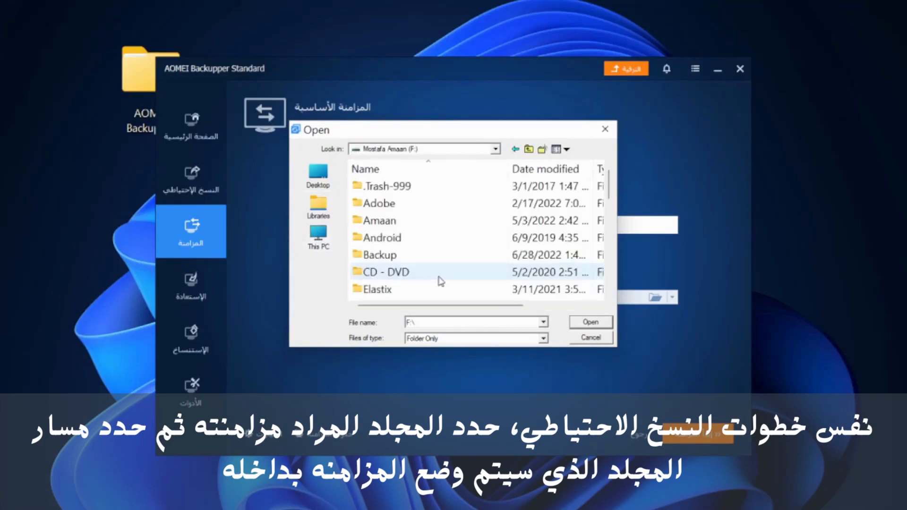
double_click(416, 257)
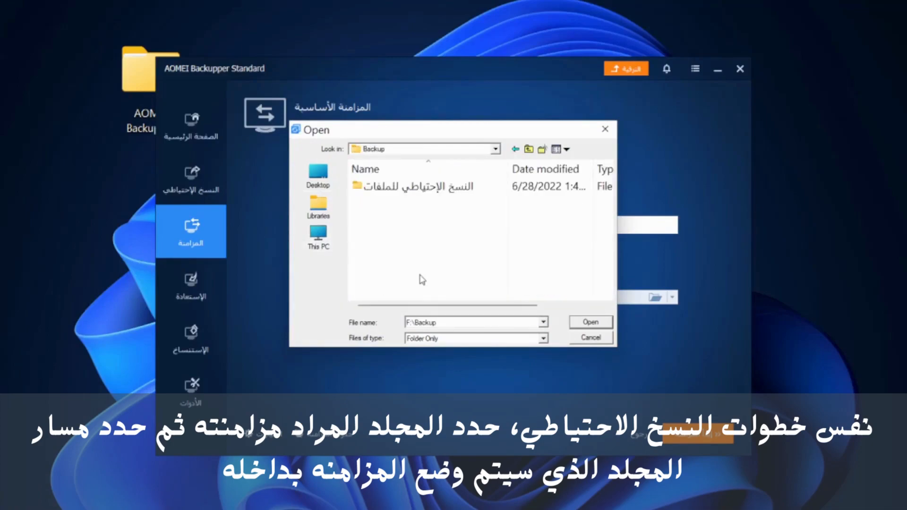
left_click(585, 322)
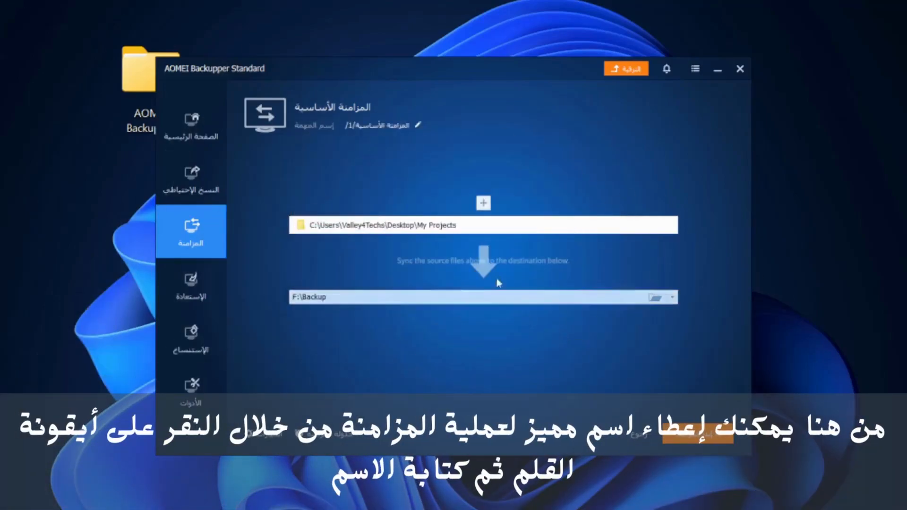
Step: Keep the Basic Sync task name unchanged, sync My Projects to F:\Backup, and finish when done
left_click(419, 125)
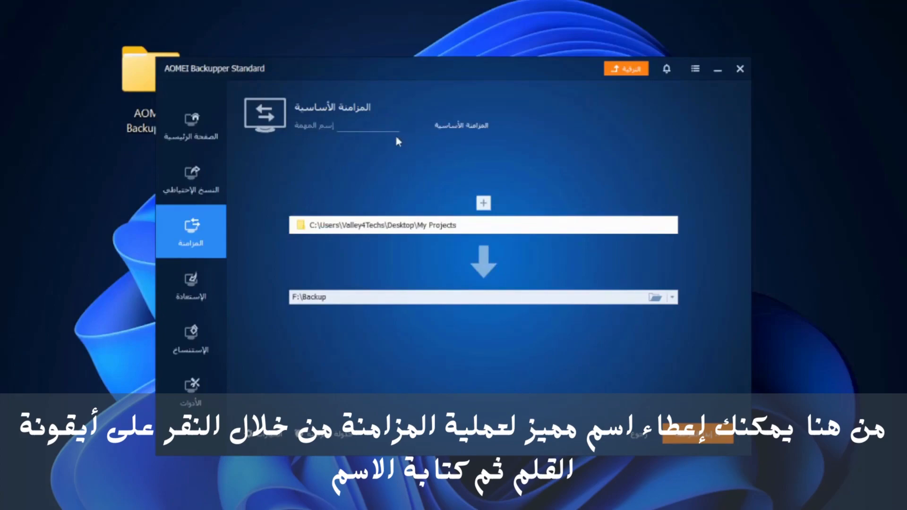
left_click(402, 155)
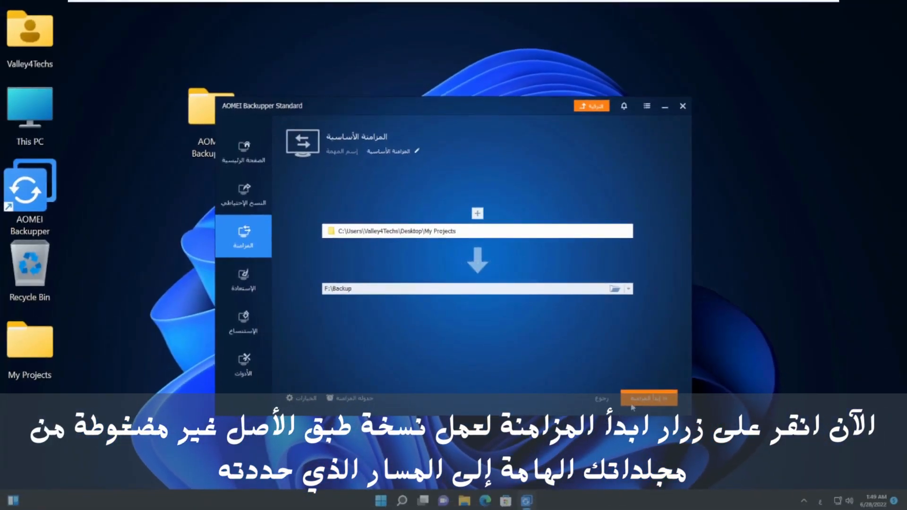
left_click(645, 398)
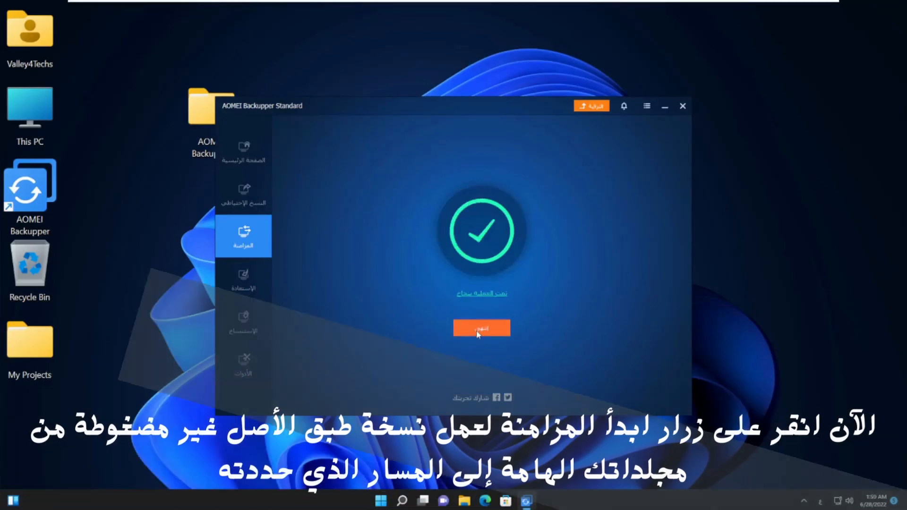
left_click(482, 328)
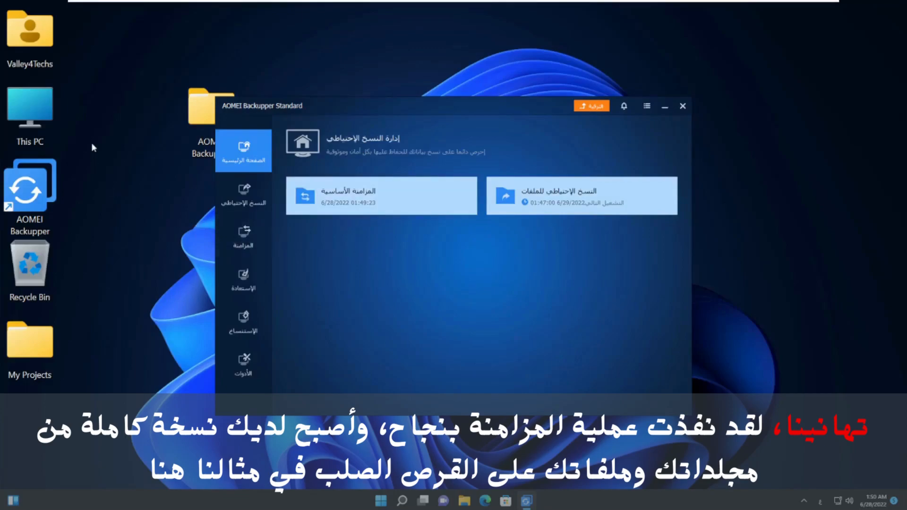
Step: Browse from This PC to the synced folder F:\Backup\My Projects
double_click(30, 113)
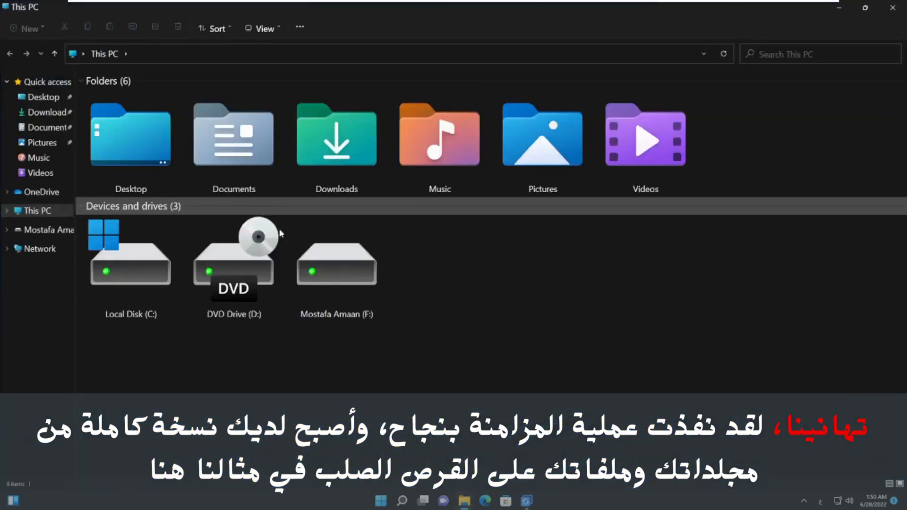
double_click(337, 271)
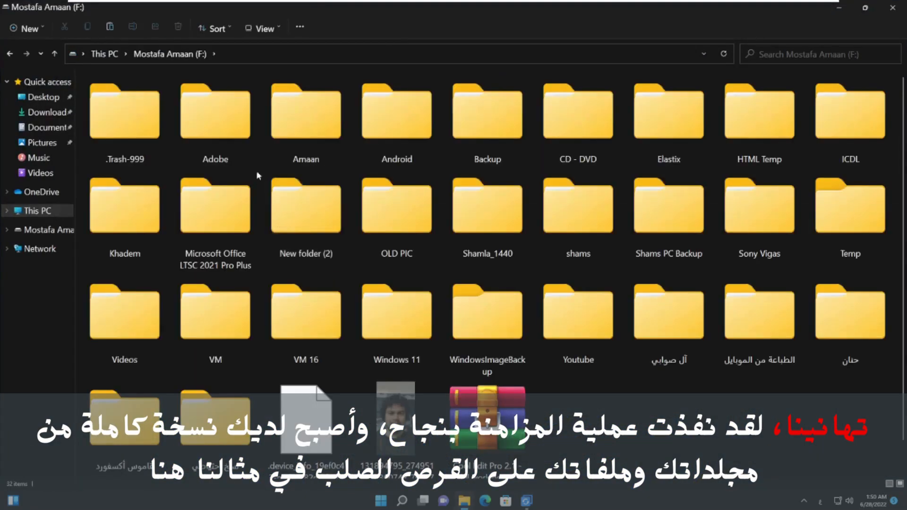
double_click(478, 136)
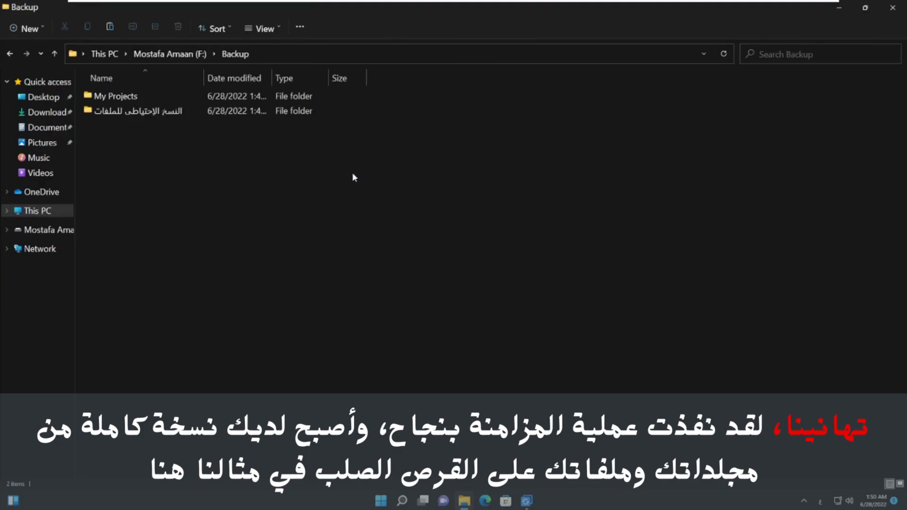
double_click(118, 97)
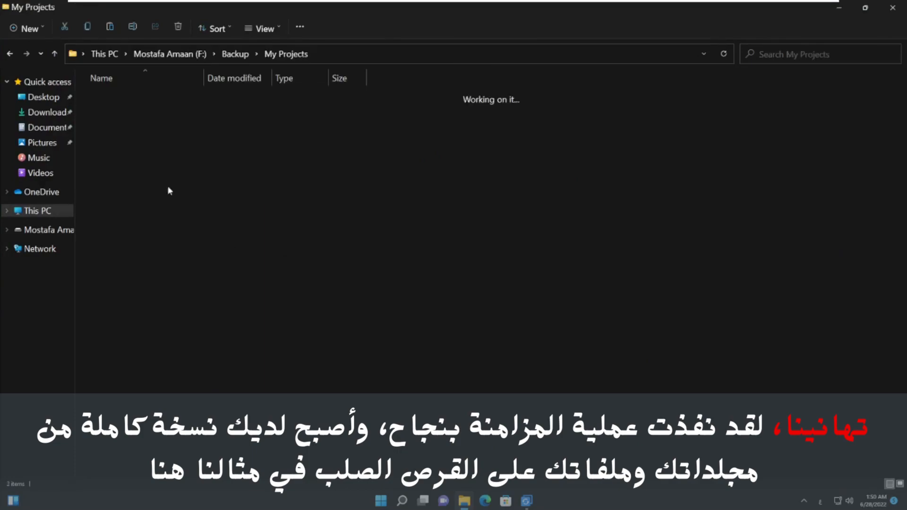
Step: Inspect the synced HTML Projects, ICDL and Python Projects subfolders one by one
double_click(120, 100)
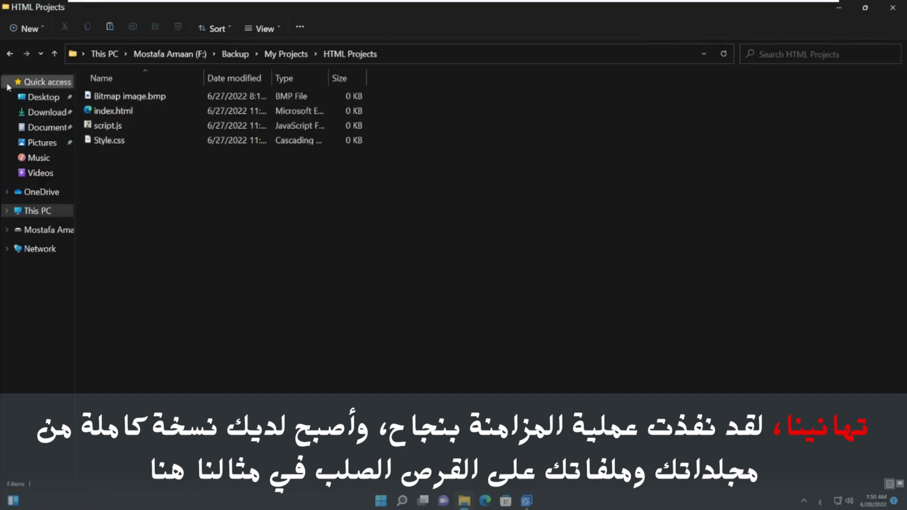
left_click(9, 54)
double_click(99, 112)
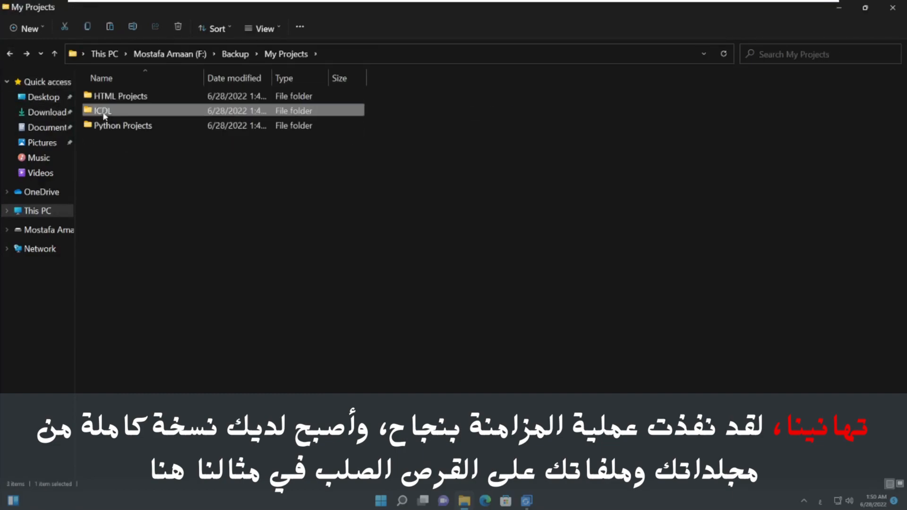
left_click(10, 54)
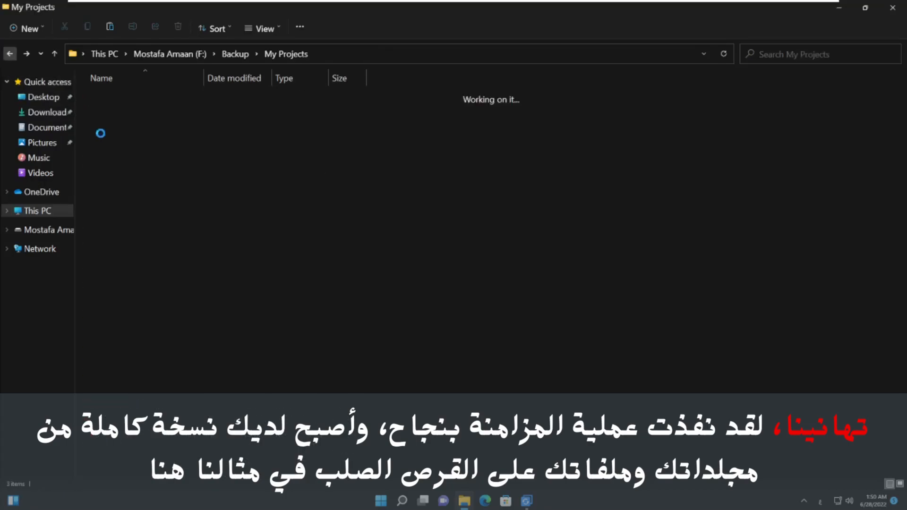
double_click(116, 126)
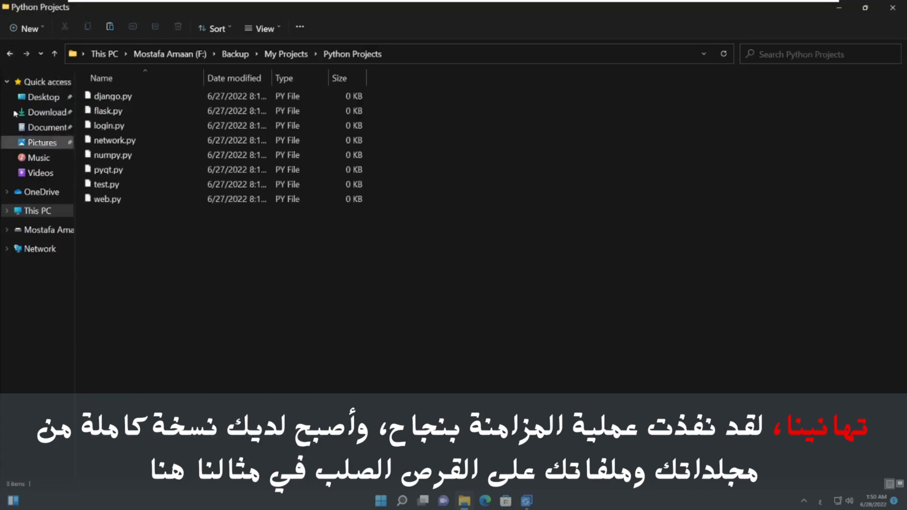
left_click(9, 54)
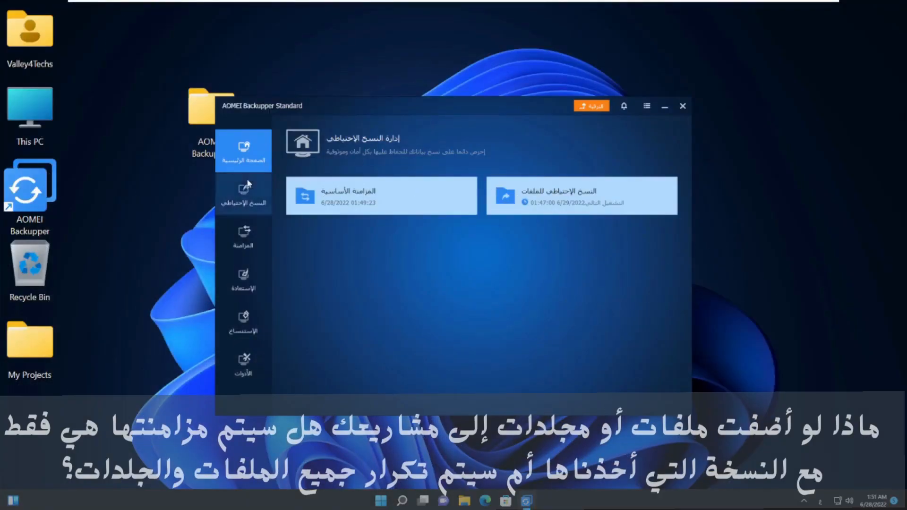
Step: In the desktop's My Projects folder, add a new text document named Test.txt
double_click(59, 338)
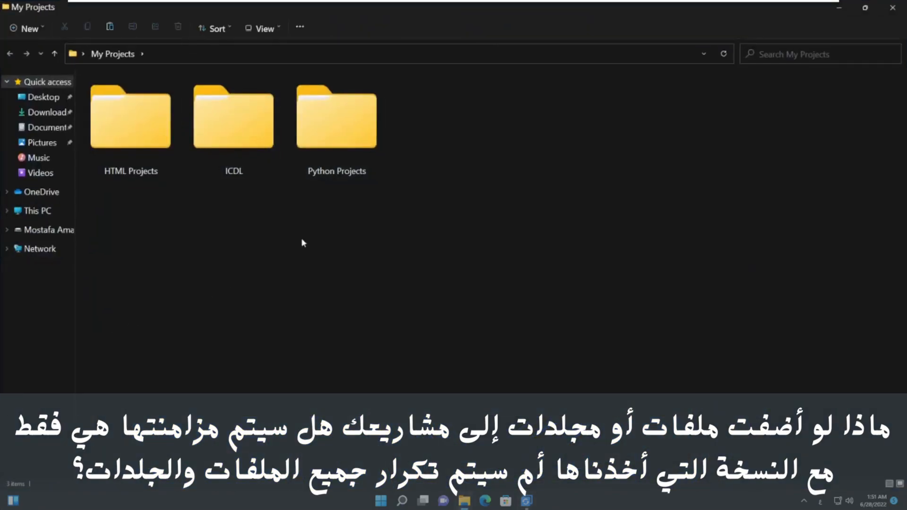
right_click(303, 242)
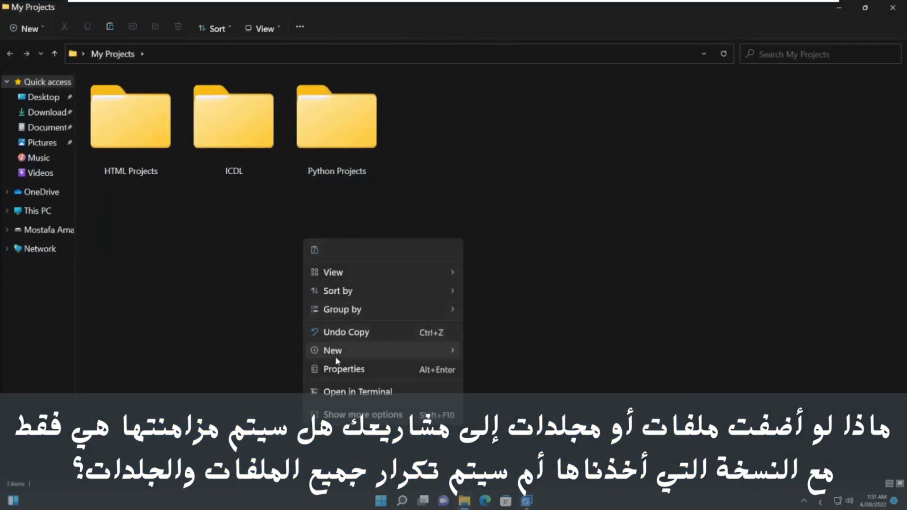
mouse_move(336, 358)
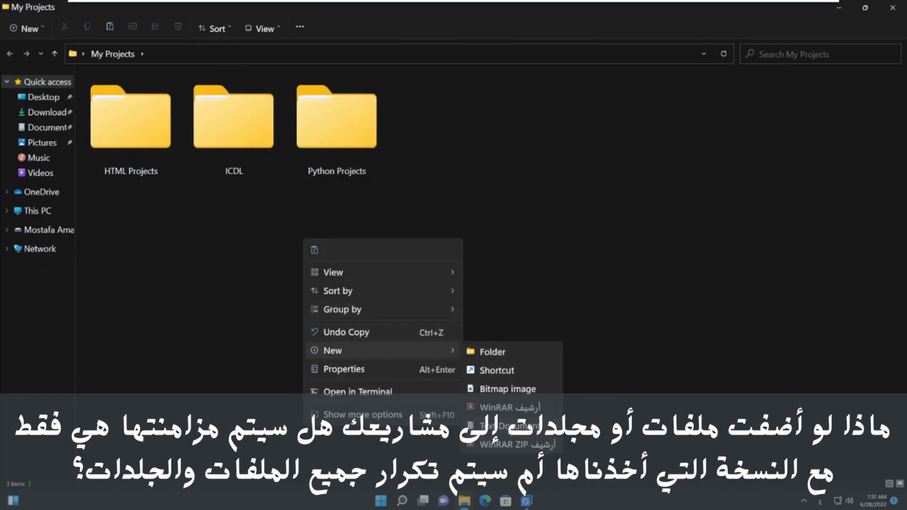
left_click(501, 425)
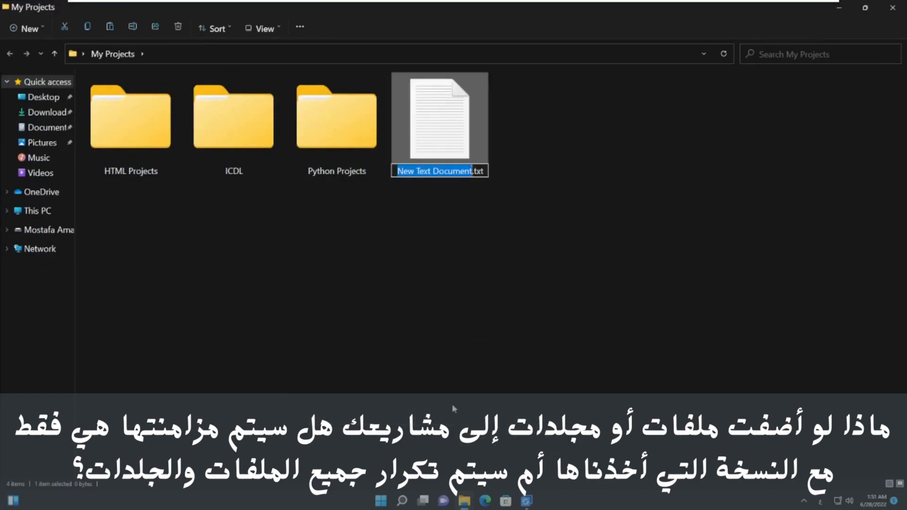
type("لاث")
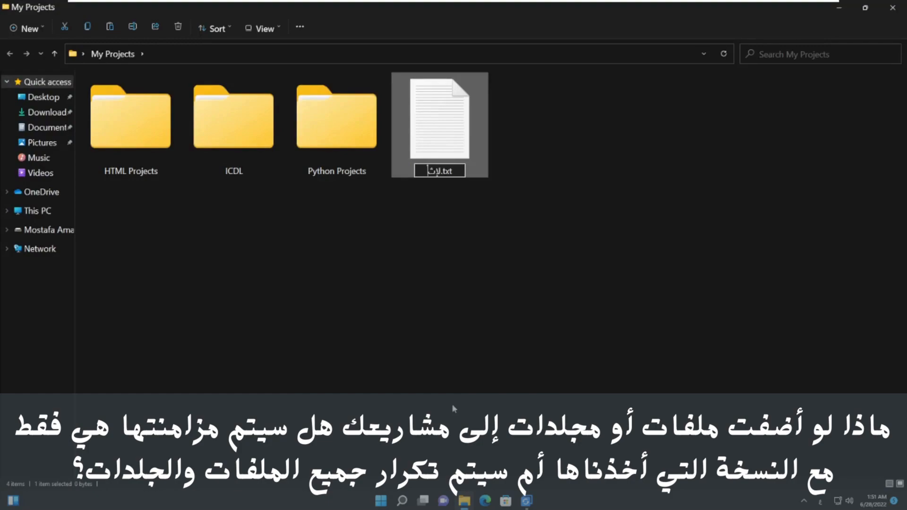
type("سف")
key("BackSpace")
key("BackSpace")
key("BackSpace")
key("BackSpace")
key("BackSpace")
type("Test")
key("Return")
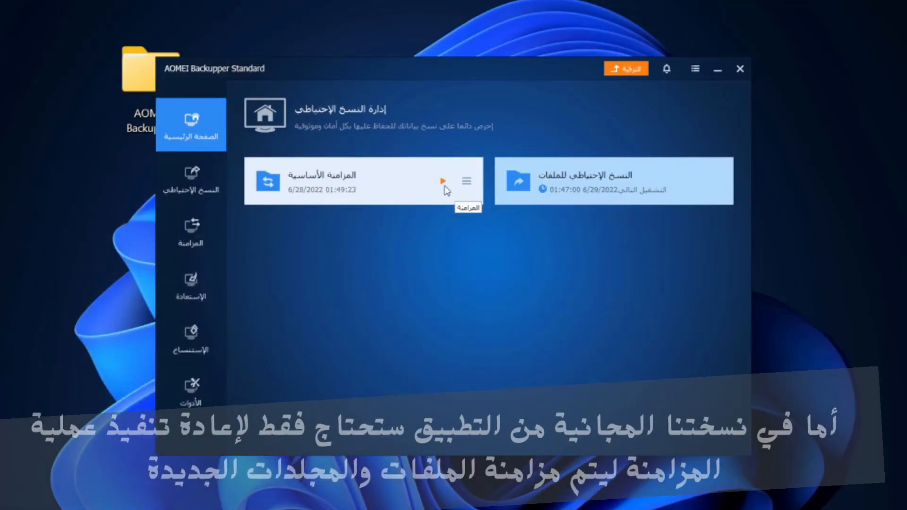
Step: Run the Basic Sync again to copy Test.txt, then finish
left_click(443, 182)
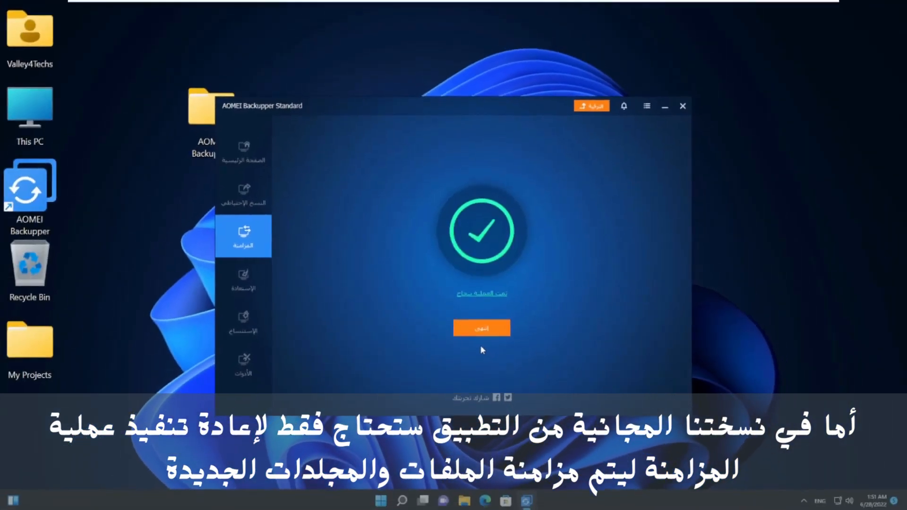
left_click(482, 331)
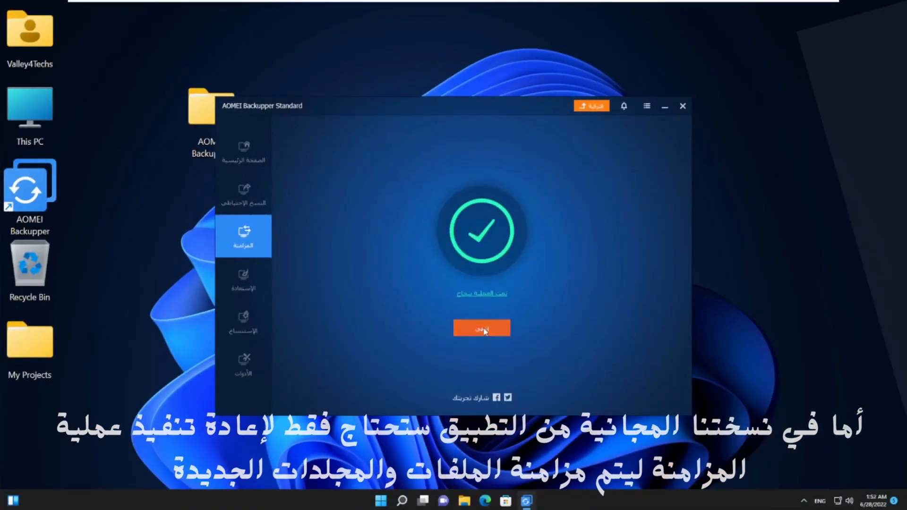
double_click(41, 120)
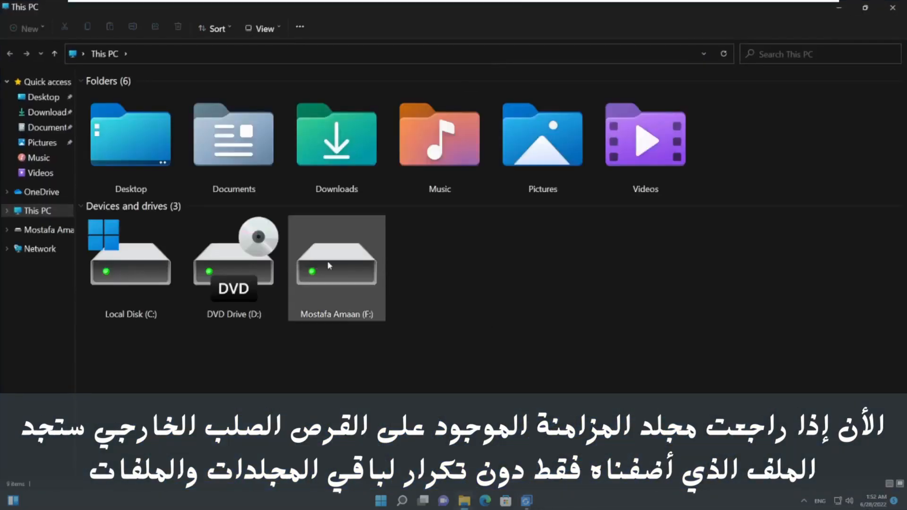
double_click(329, 265)
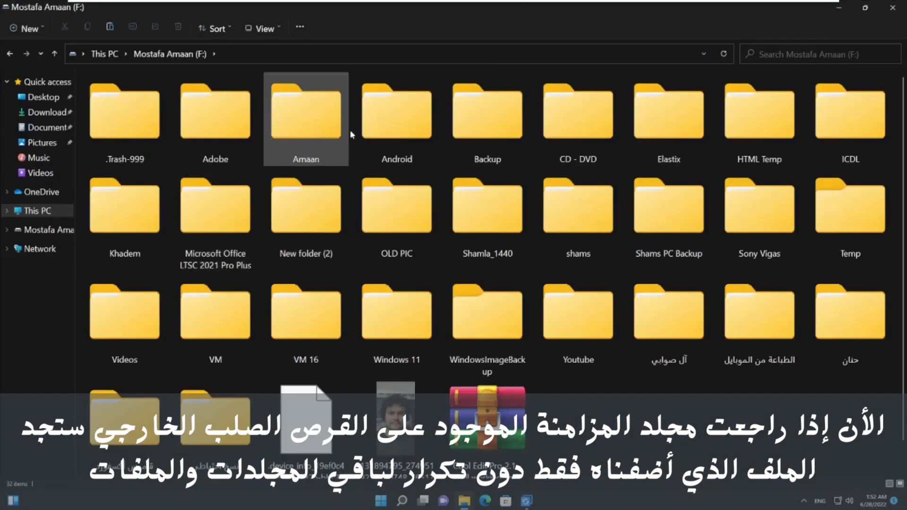
double_click(491, 133)
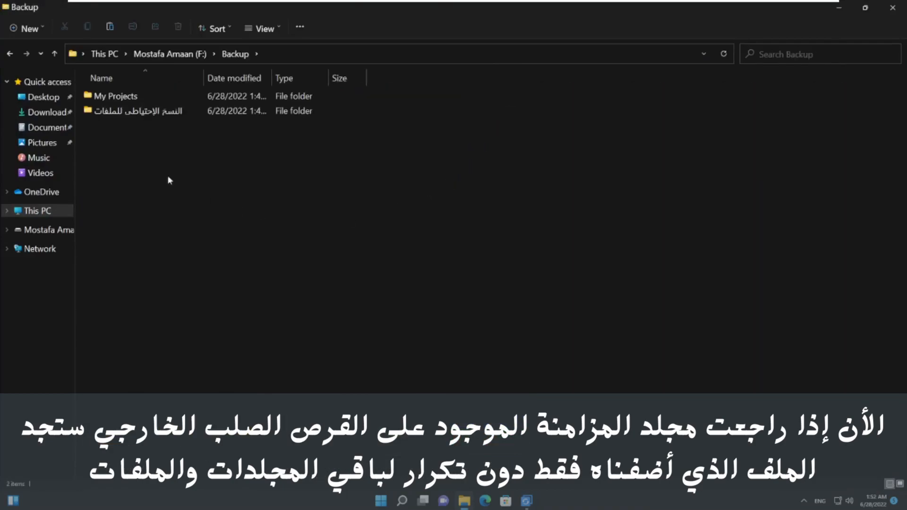
double_click(119, 96)
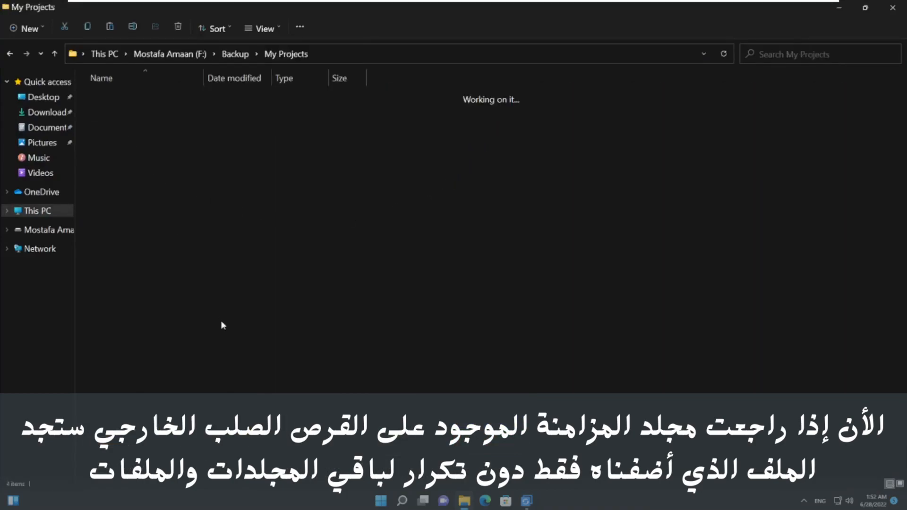
left_click(108, 143)
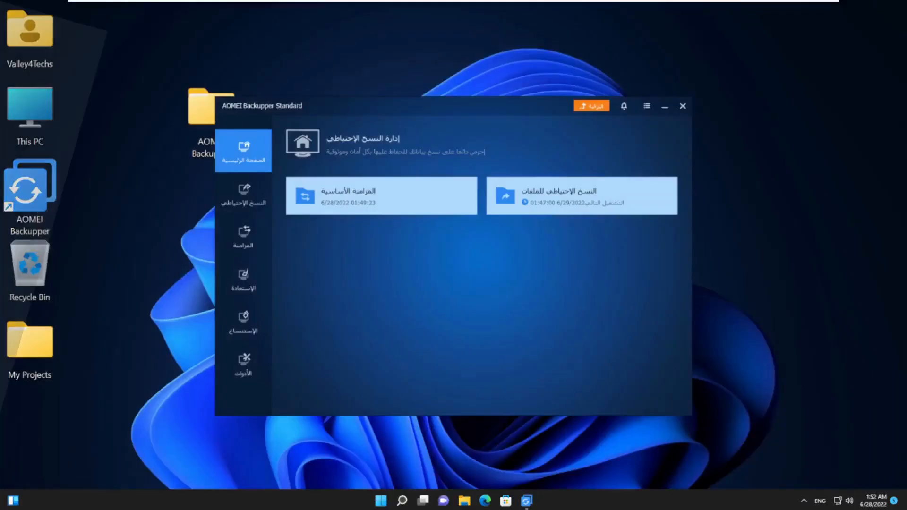
Step: Schedule the Basic Sync to run daily at 02:02, waking the computer from sleep
left_click(467, 184)
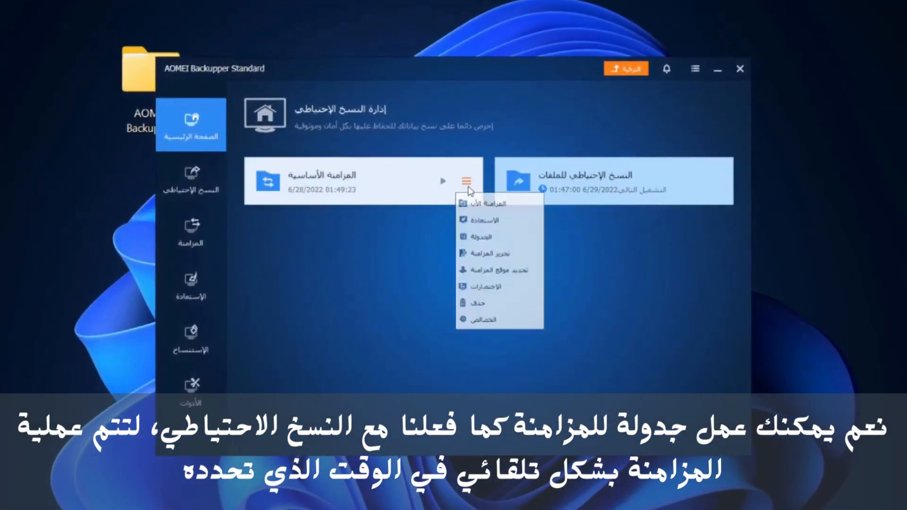
left_click(473, 239)
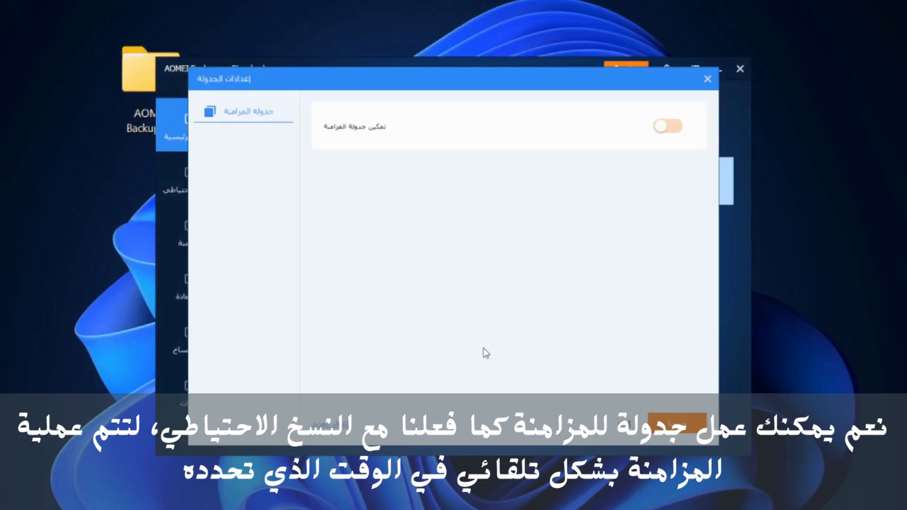
left_click(670, 126)
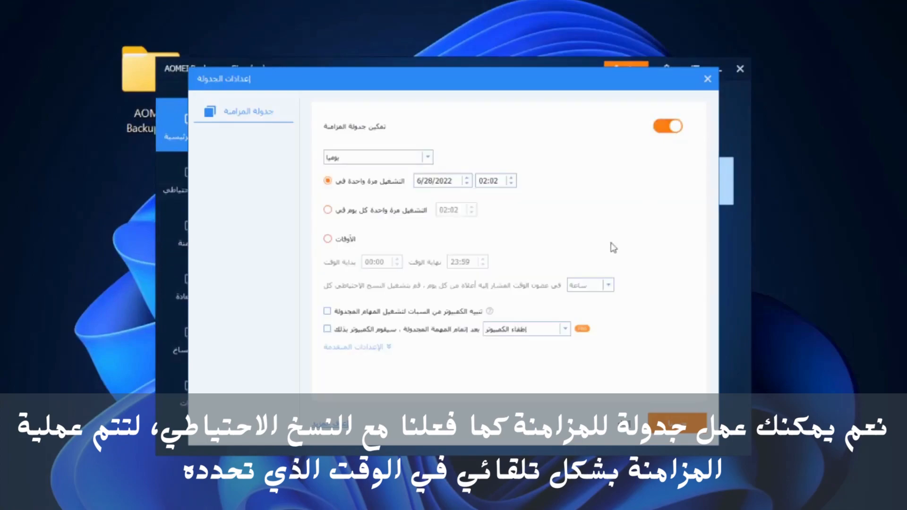
left_click(327, 210)
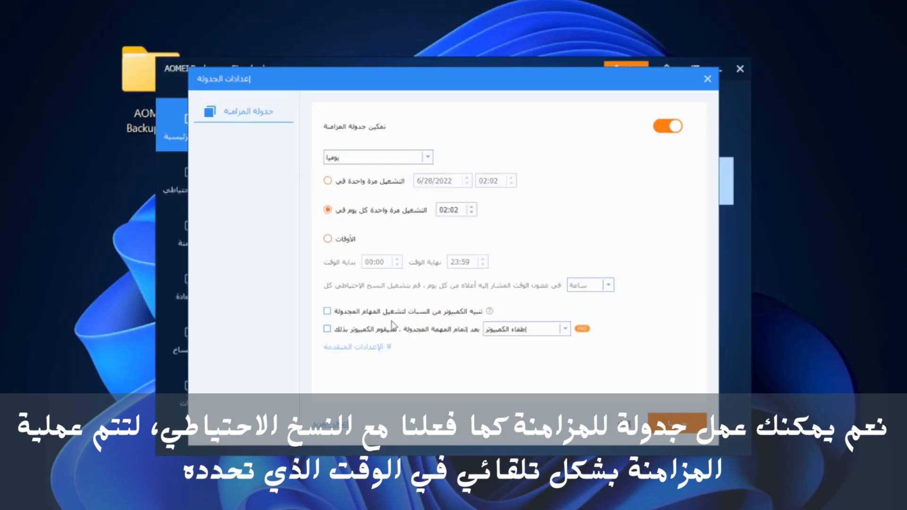
left_click(326, 311)
left_click(677, 422)
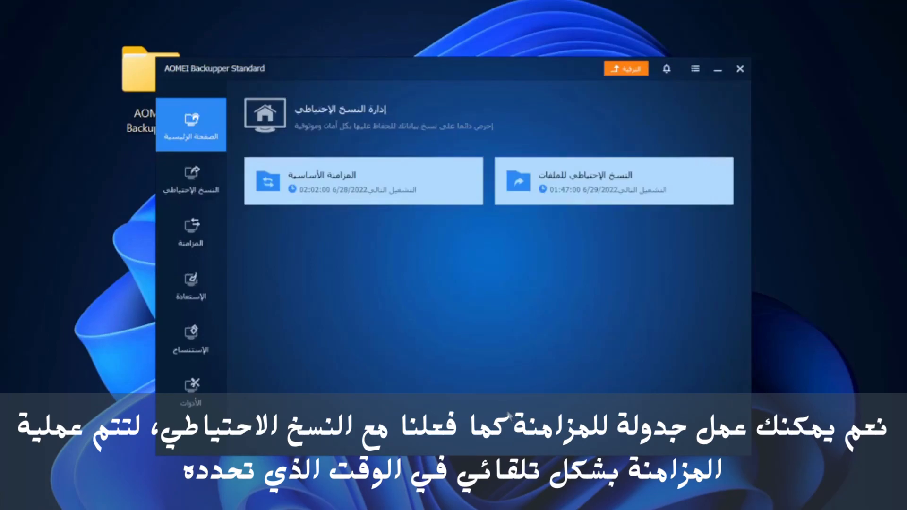